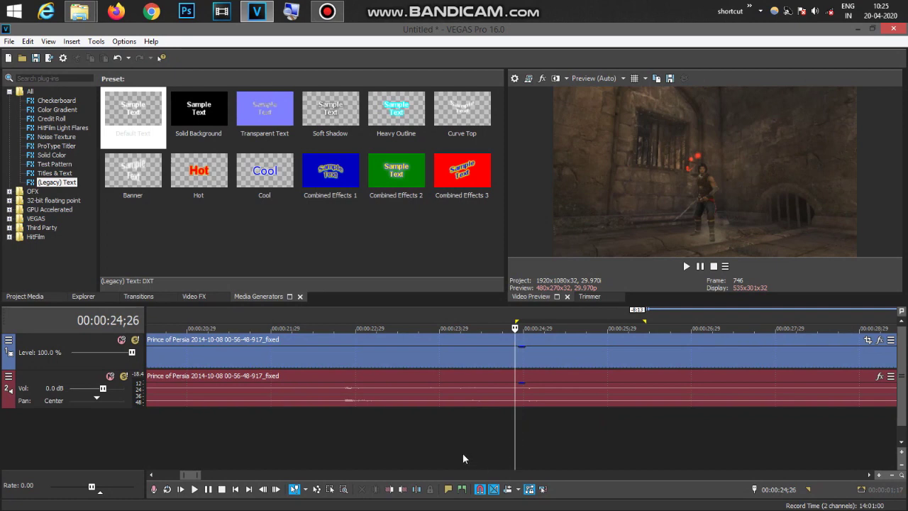
Scrub and preview the clip around 24;24–24;27 to locate the start frame
{"action": "left_click", "coordinate": [488, 423]}
{"action": "left_click", "coordinate": [517, 422]}
{"action": "scroll", "coordinate": [519, 425], "scroll_direction": "up", "scroll_amount": 1}
{"action": "scroll", "coordinate": [519, 425], "scroll_direction": "up", "scroll_amount": 2}
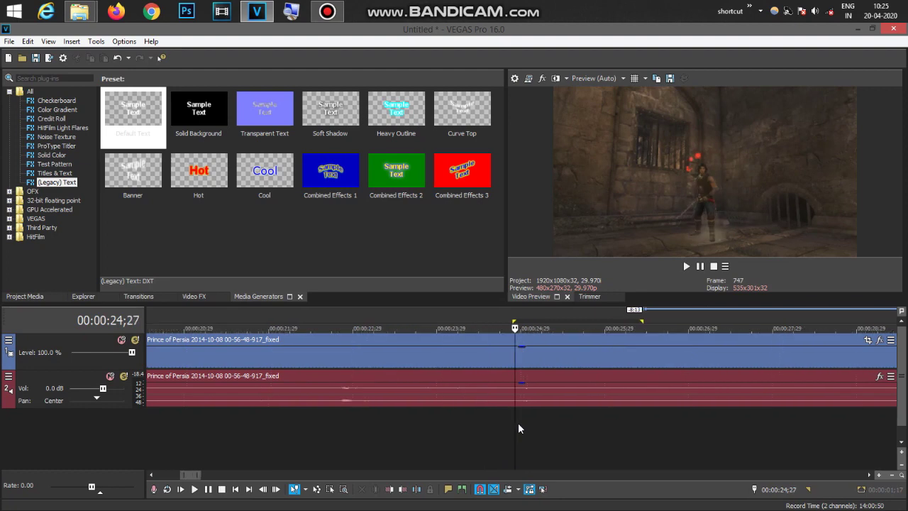
{"action": "scroll", "coordinate": [518, 425], "scroll_direction": "up", "scroll_amount": 1}
{"action": "left_click", "coordinate": [510, 429]}
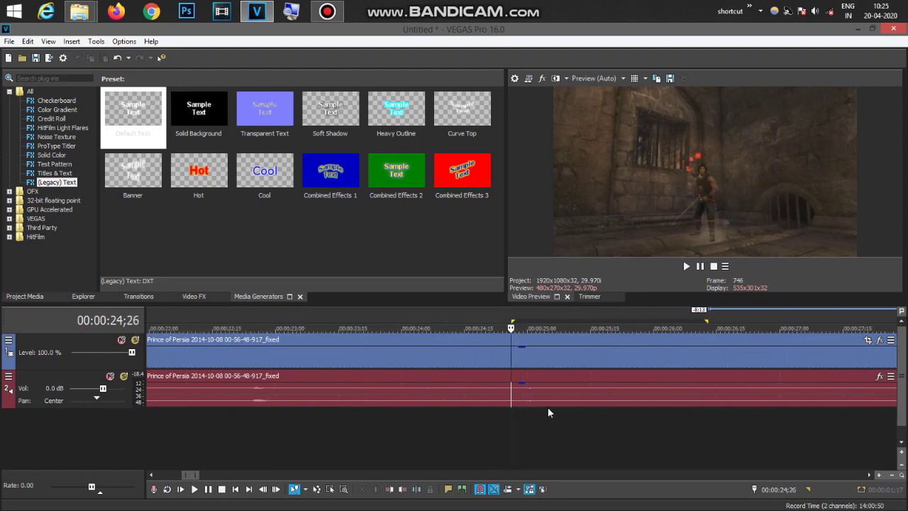
{"action": "scroll", "coordinate": [547, 407], "scroll_direction": "up", "scroll_amount": 1}
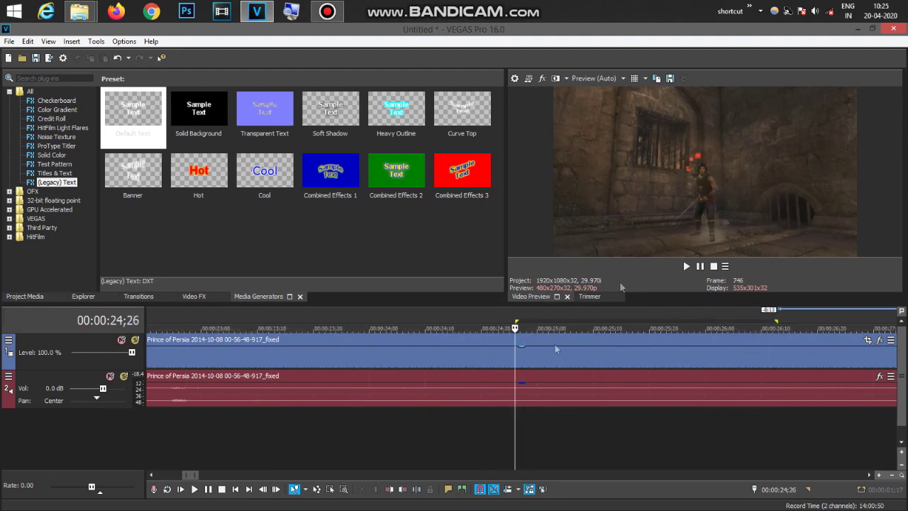
{"action": "left_click", "coordinate": [502, 418]}
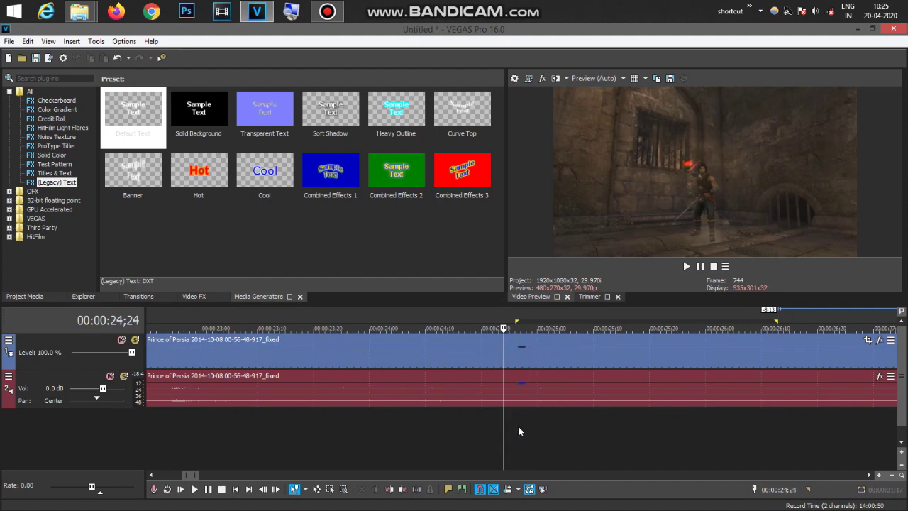
{"action": "left_click", "coordinate": [519, 425]}
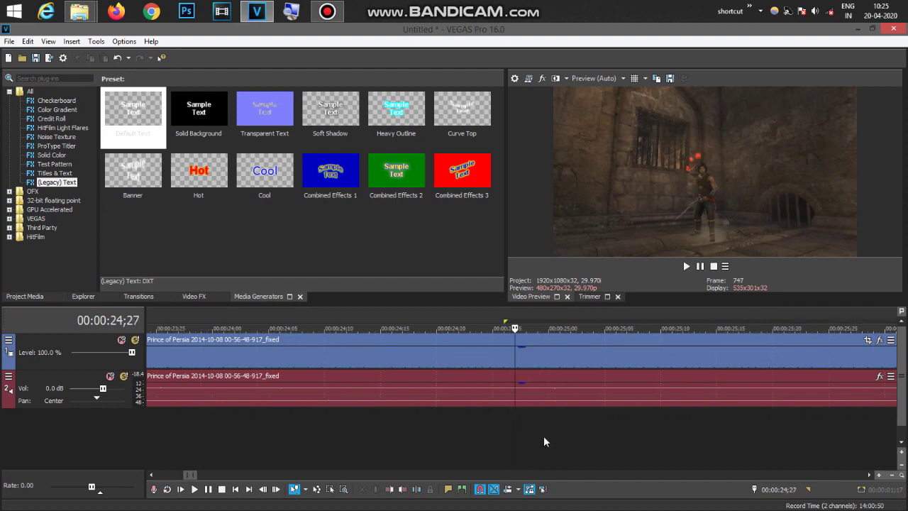
{"action": "left_click", "coordinate": [866, 474]}
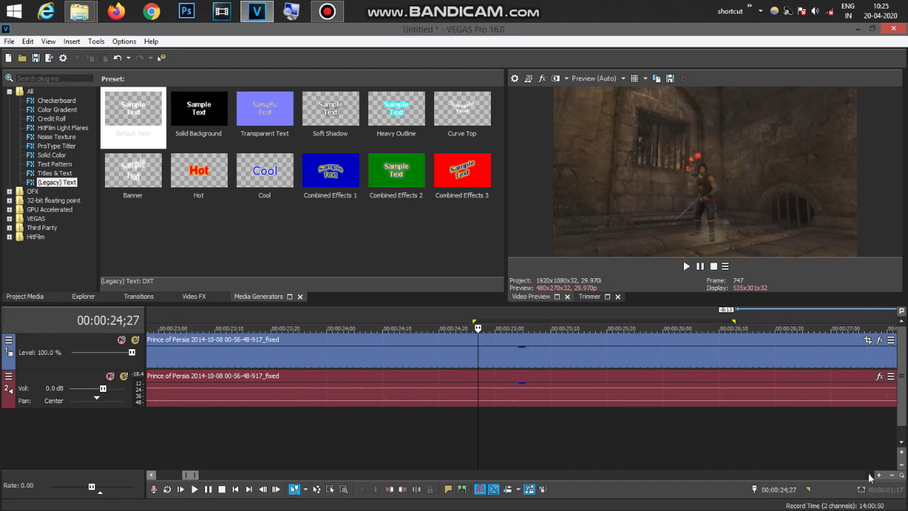
{"action": "left_click", "coordinate": [472, 417]}
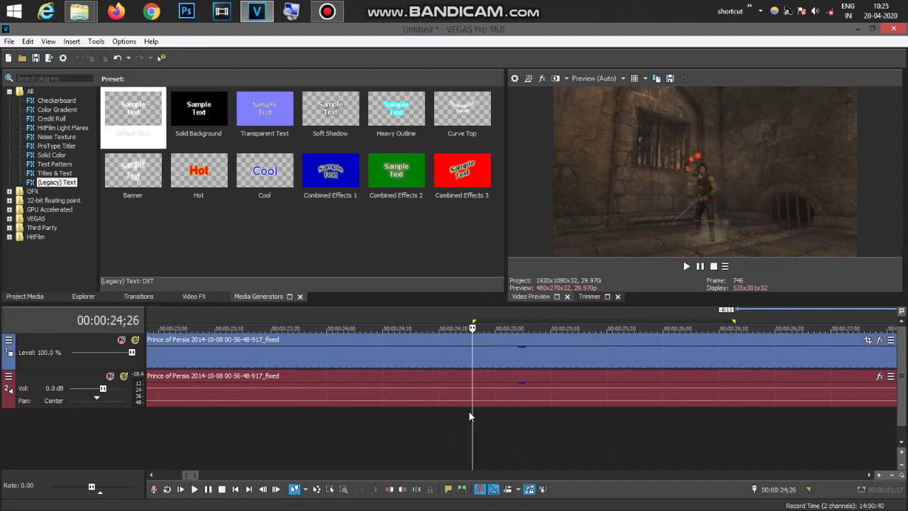
{"action": "key", "text": "space"}
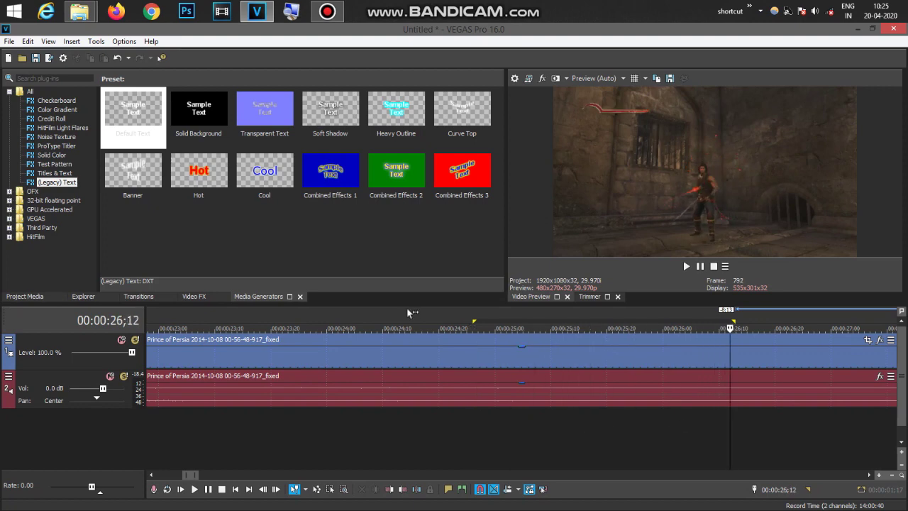
{"action": "mouse_move", "coordinate": [475, 314]}
{"action": "left_mouse_down"}
{"action": "mouse_move", "coordinate": [729, 318]}
{"action": "mouse_move", "coordinate": [656, 319]}
{"action": "left_mouse_up"}
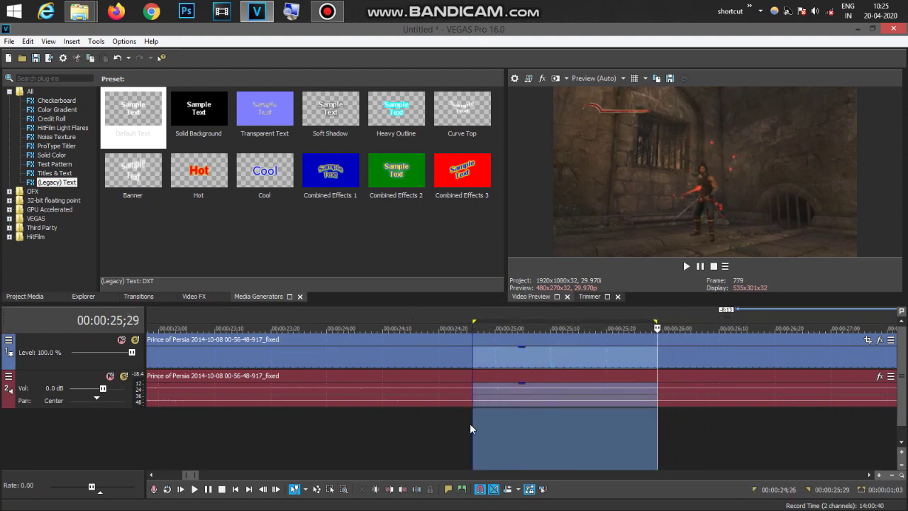
{"action": "left_click", "coordinate": [470, 423]}
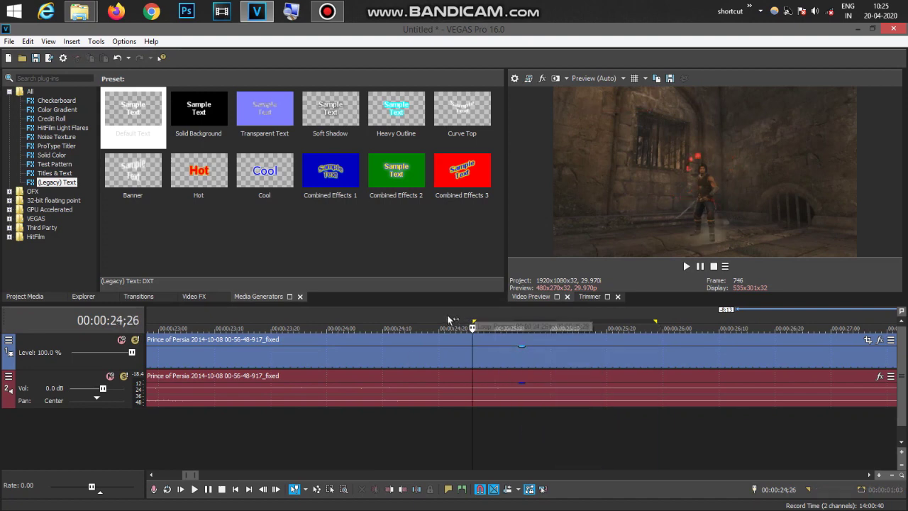
Step frame by frame and replay from about 24;02 to settle the start near 24;22
{"action": "left_click", "coordinate": [448, 318]}
{"action": "left_click", "coordinate": [474, 420]}
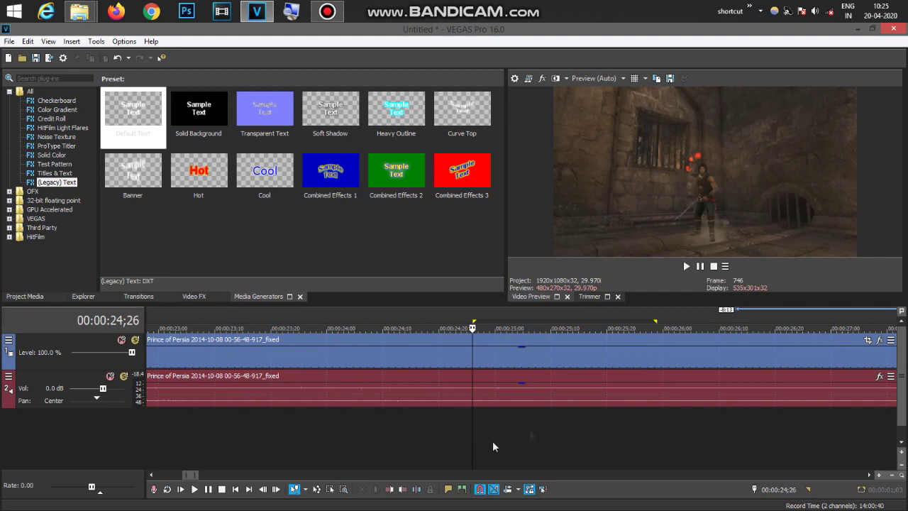
{"action": "scroll", "coordinate": [482, 418], "scroll_direction": "up", "scroll_amount": 2}
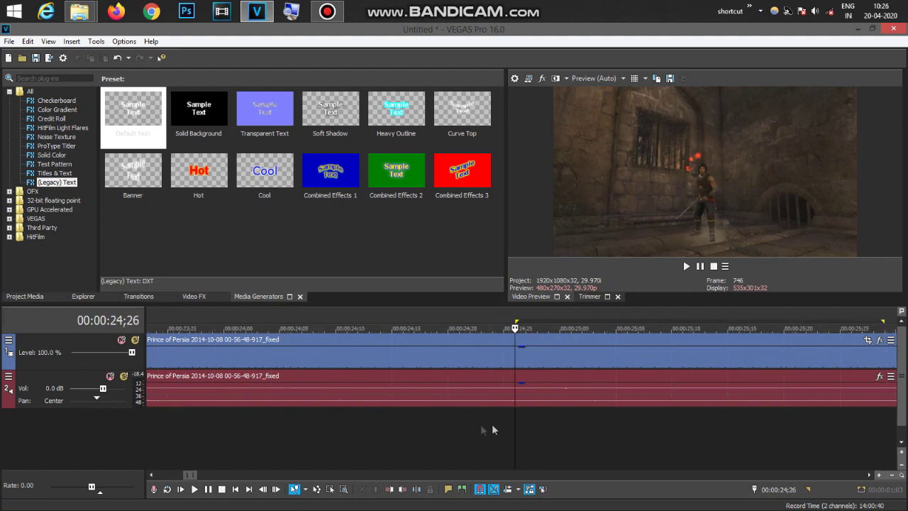
{"action": "left_click", "coordinate": [508, 417]}
{"action": "left_click", "coordinate": [497, 427]}
{"action": "key", "text": "Left"}
{"action": "key", "text": "Left"}
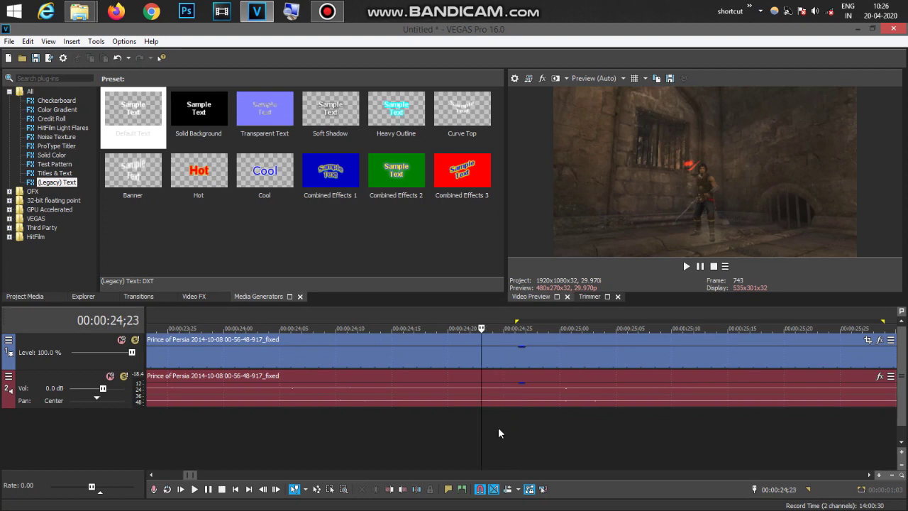
{"action": "key", "text": "Left"}
{"action": "key", "text": "Left"}
{"action": "key", "text": "Left"}
{"action": "key", "text": "Left"}
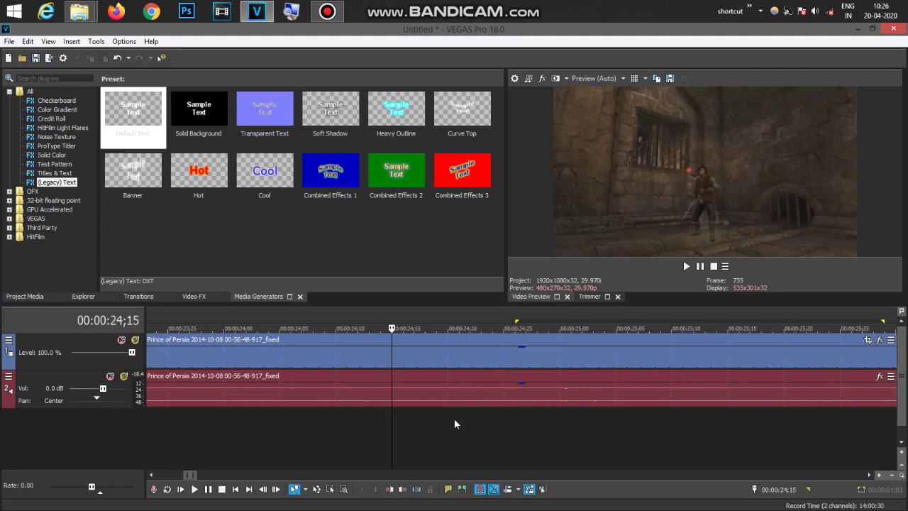
{"action": "left_click", "coordinate": [453, 419]}
{"action": "scroll", "coordinate": [453, 419], "scroll_direction": "down", "scroll_amount": 1}
{"action": "left_click", "coordinate": [429, 429]}
{"action": "left_click", "coordinate": [369, 437]}
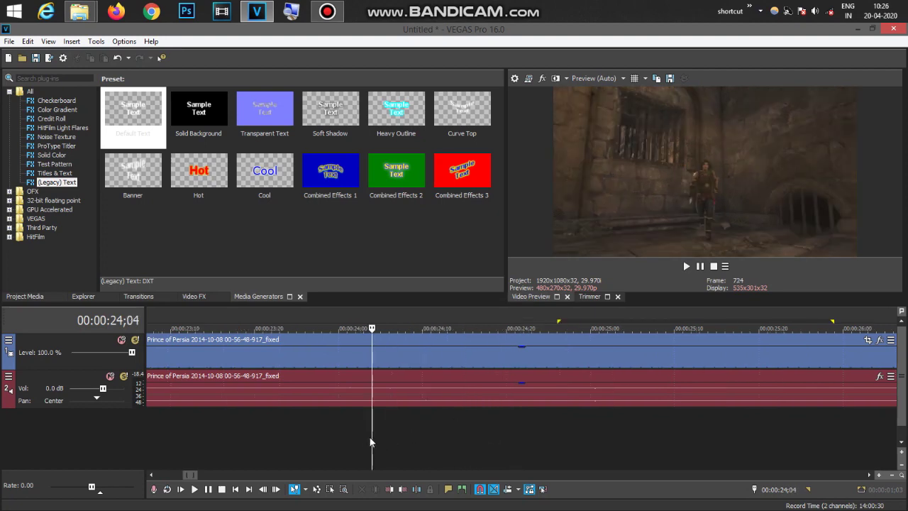
{"action": "key", "text": "space"}
{"action": "left_click", "coordinate": [369, 437]}
{"action": "left_click", "coordinate": [370, 437]}
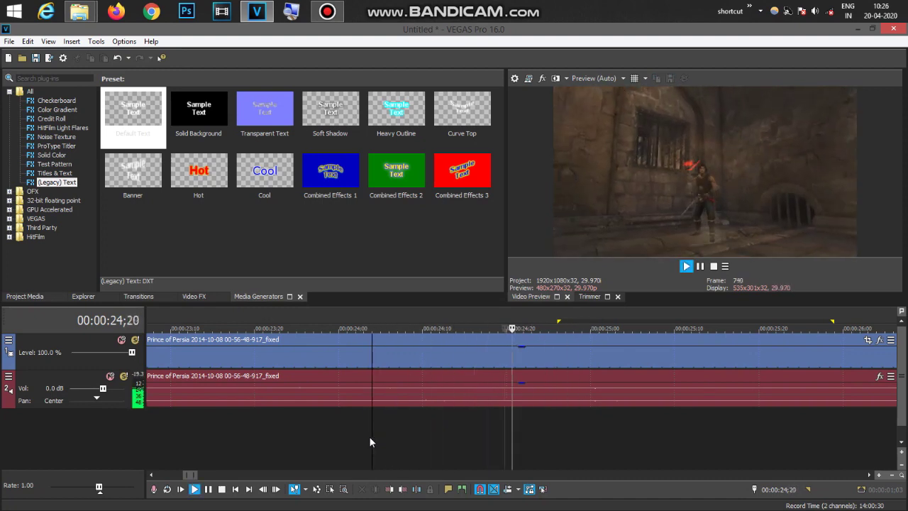
{"action": "key", "text": "space"}
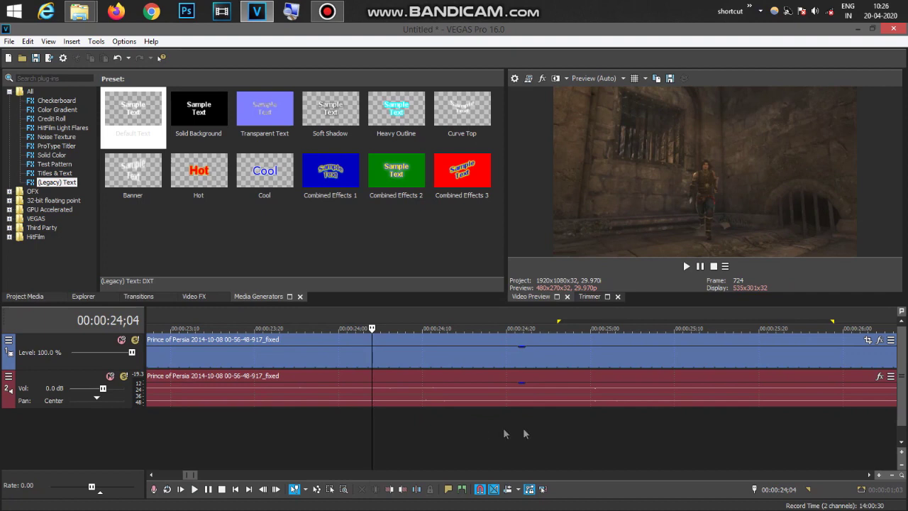
{"action": "left_click", "coordinate": [517, 425]}
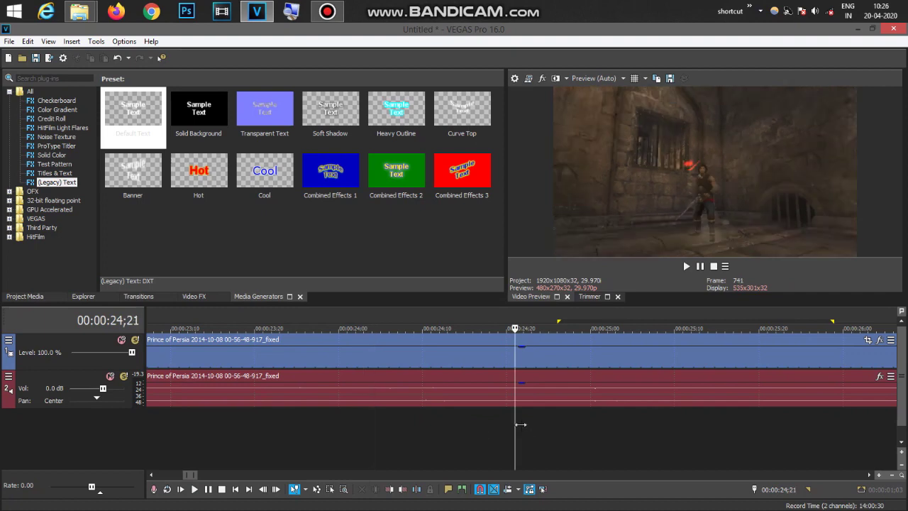
{"action": "mouse_move", "coordinate": [517, 427]}
{"action": "left_mouse_down"}
{"action": "mouse_move", "coordinate": [566, 427]}
{"action": "mouse_move", "coordinate": [446, 427]}
{"action": "mouse_move", "coordinate": [531, 425]}
{"action": "mouse_move", "coordinate": [523, 425]}
{"action": "left_mouse_up"}
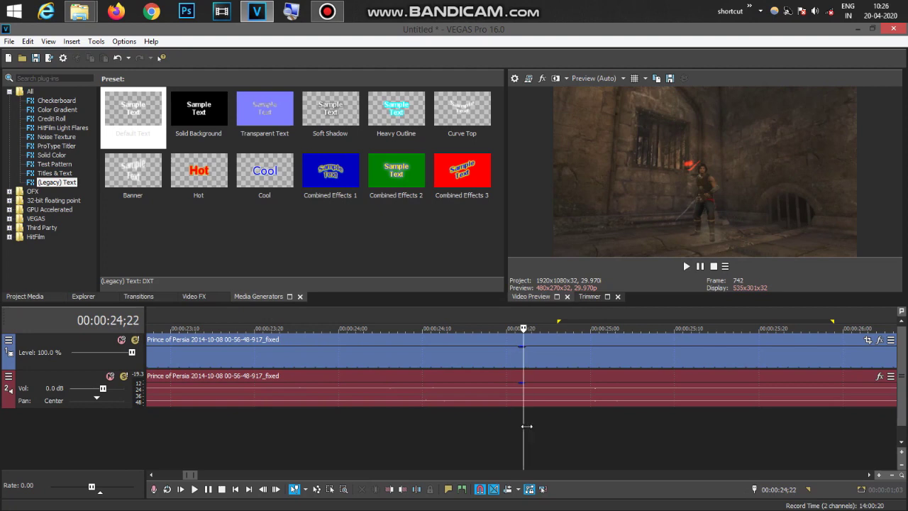
Add a marker at 24;22 named START
{"action": "left_click", "coordinate": [529, 319]}
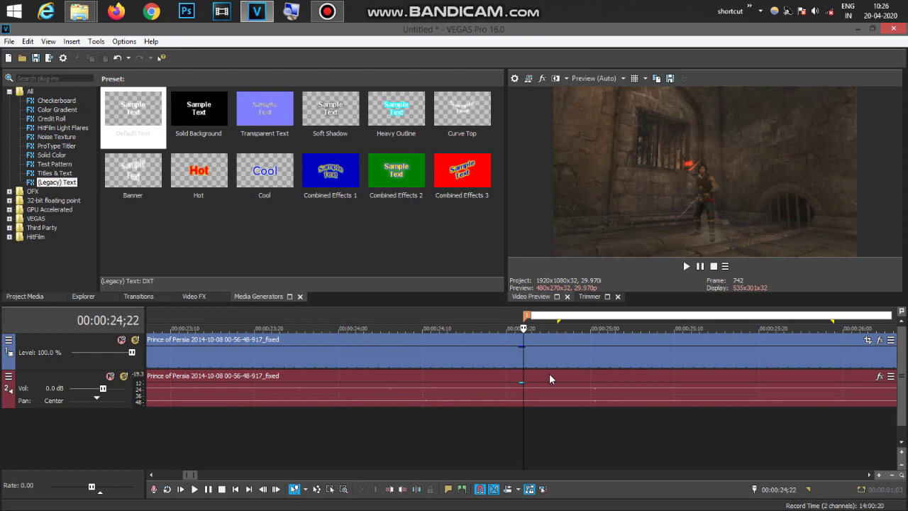
{"action": "type", "text": "START"}
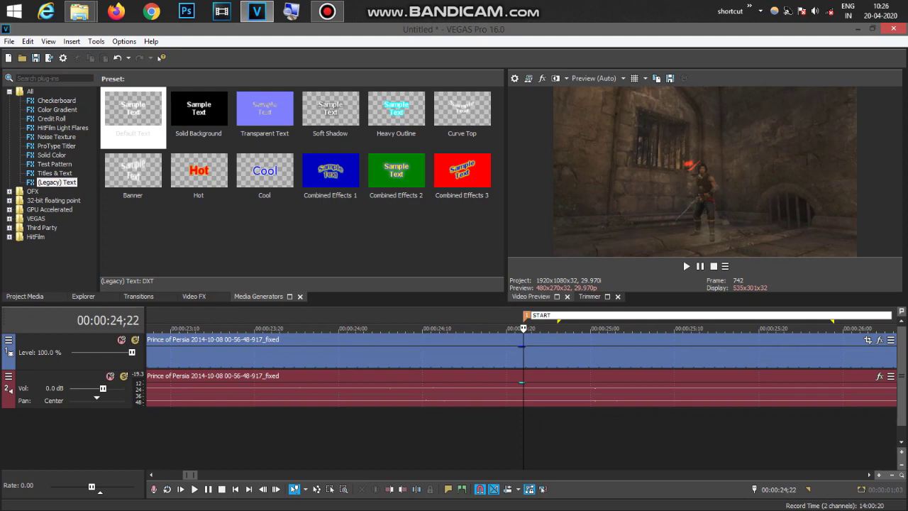
{"action": "key", "text": "Return"}
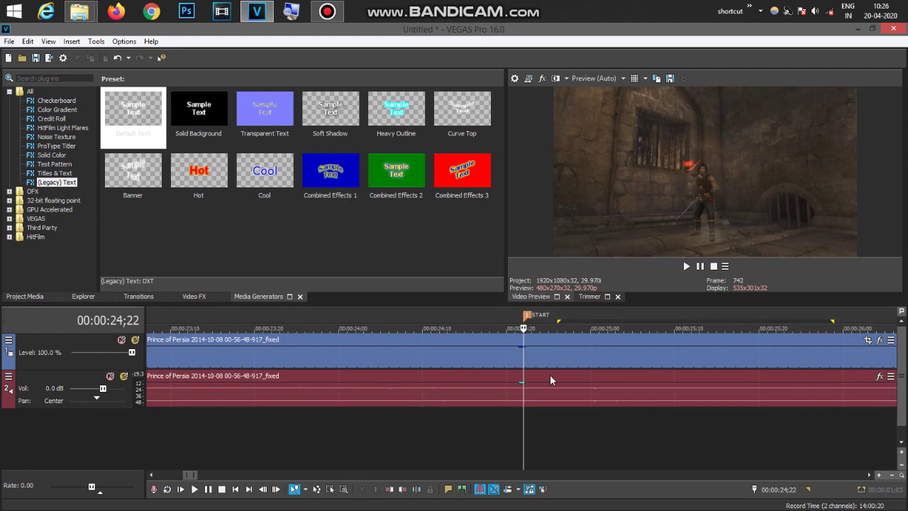
Play past START, step frame by frame to 26;18, and add a marker named STOP
{"action": "key", "text": "space"}
{"action": "key", "text": "space"}
{"action": "key", "text": "space"}
{"action": "key", "text": "space"}
{"action": "scroll", "coordinate": [550, 374], "scroll_direction": "down", "scroll_amount": 2}
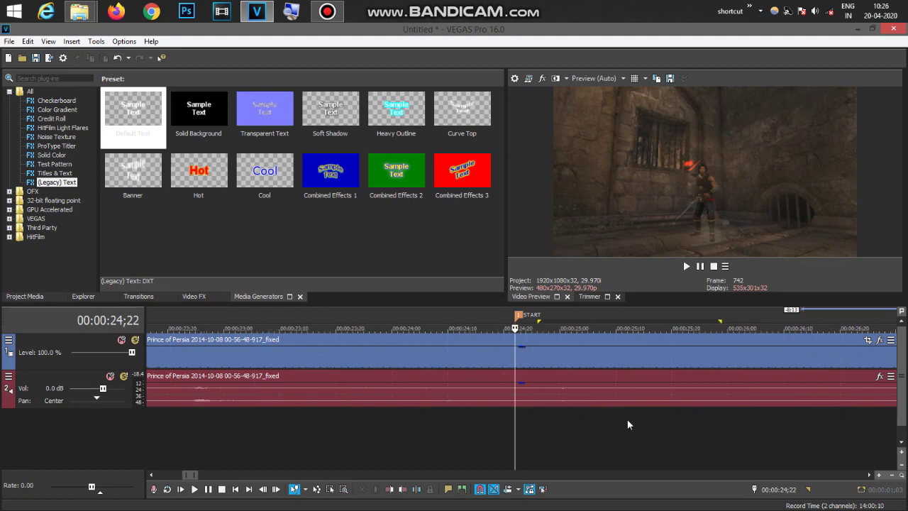
{"action": "key", "text": "space"}
{"action": "key", "text": "space"}
{"action": "key", "text": "space"}
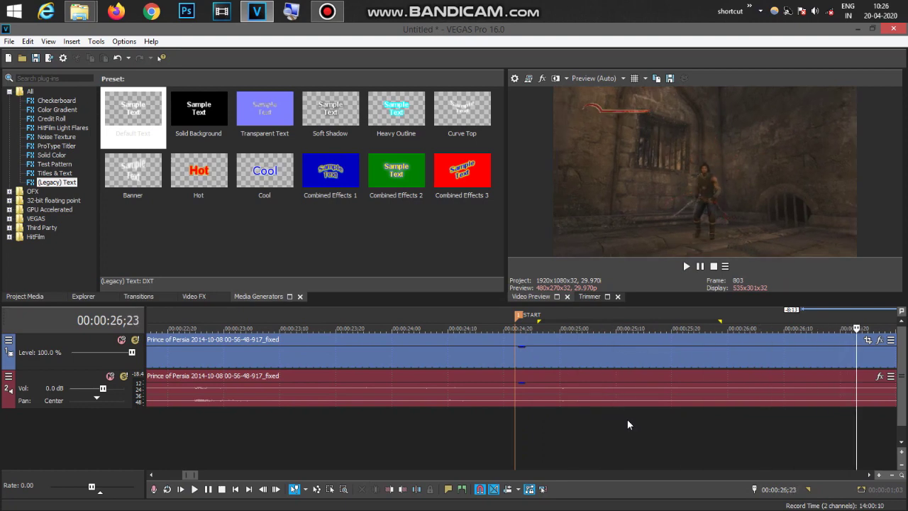
{"action": "key", "text": "Left"}
{"action": "key", "text": "Left"}
{"action": "key", "text": "Left"}
{"action": "key", "text": "Left"}
{"action": "key", "text": "Left"}
{"action": "key", "text": "Left"}
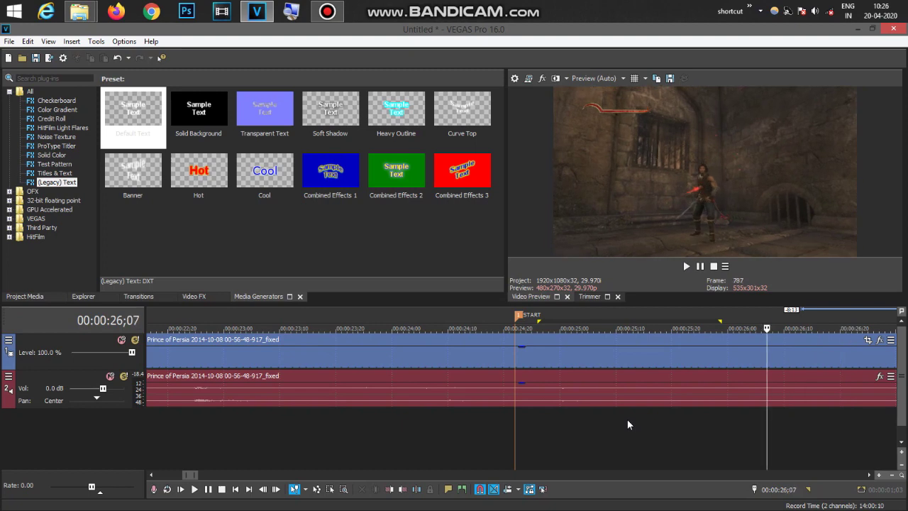
{"action": "key", "text": "Right"}
{"action": "key", "text": "Right"}
{"action": "key", "text": "Right"}
{"action": "key", "text": "Right"}
{"action": "key", "text": "Right"}
{"action": "key", "text": "Right"}
{"action": "key", "text": "Right"}
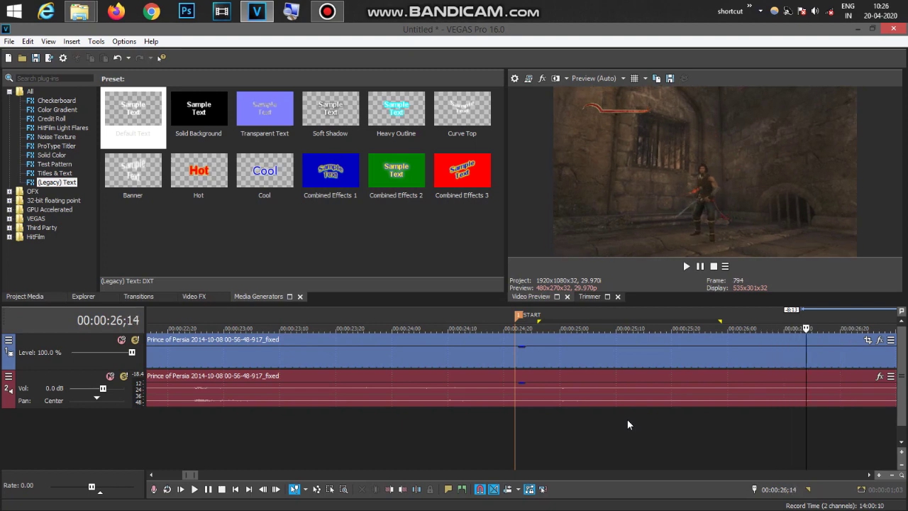
{"action": "key", "text": "Right"}
{"action": "key", "text": "Right"}
{"action": "key", "text": "Right"}
{"action": "key", "text": "Right"}
{"action": "key", "text": "Right"}
{"action": "key", "text": "Right"}
{"action": "key", "text": "Right"}
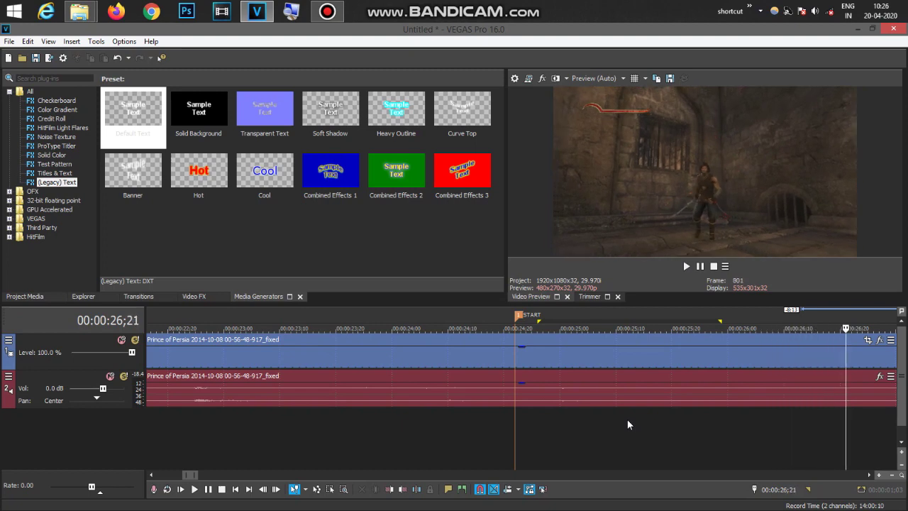
{"action": "key", "text": "Left"}
{"action": "key", "text": "Left"}
{"action": "key", "text": "Left"}
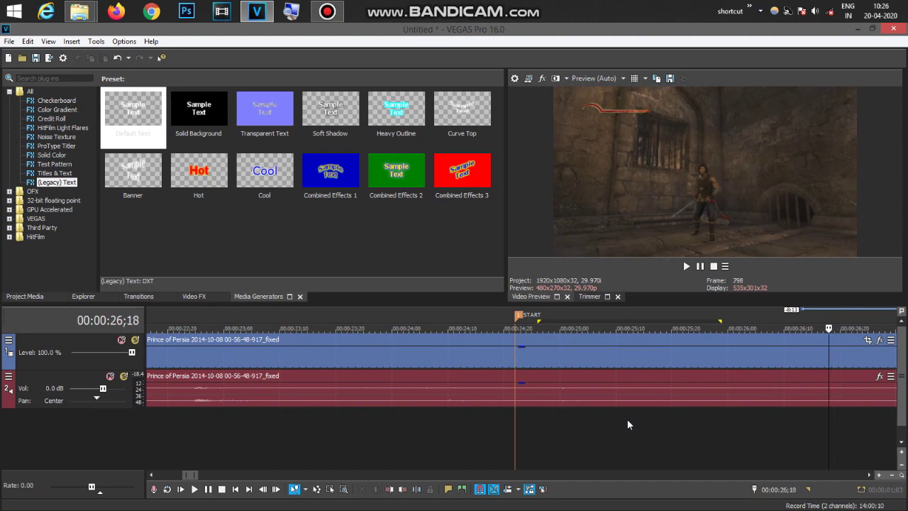
{"action": "key", "text": "m"}
{"action": "type", "text": "STOP"}
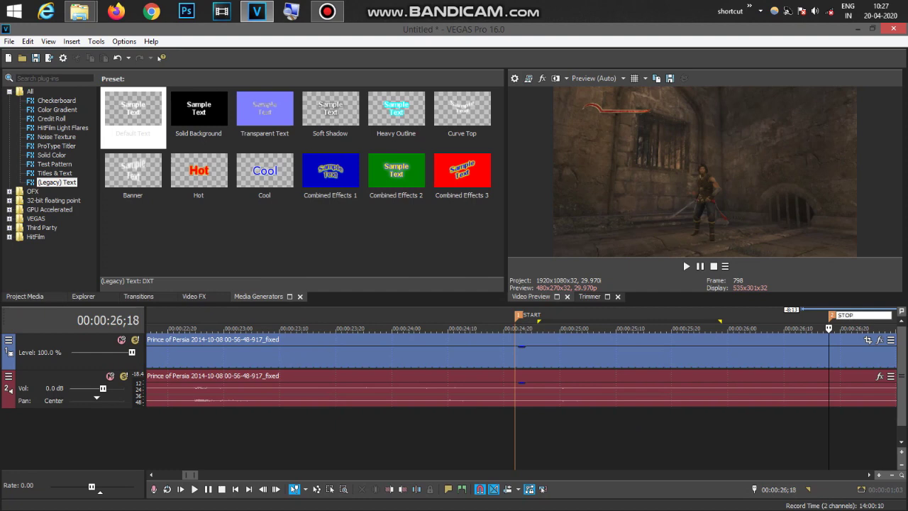
{"action": "key", "text": "Return"}
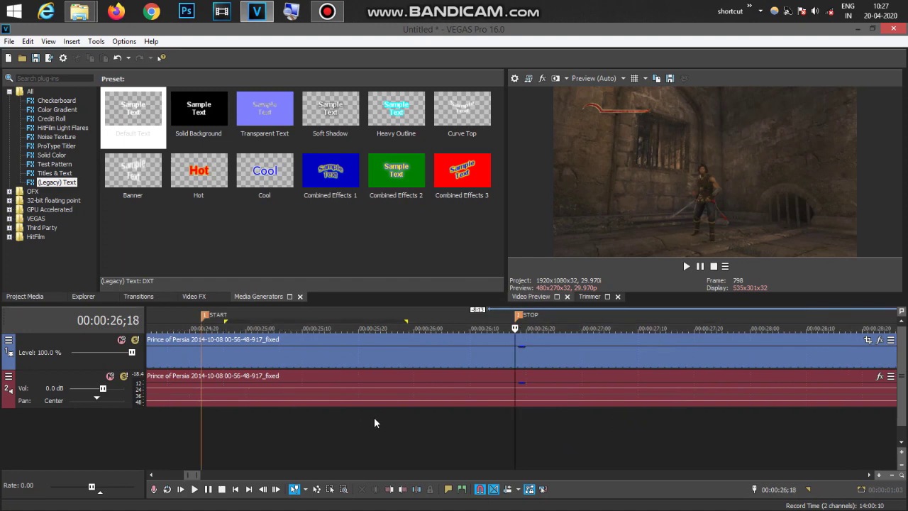
{"action": "left_click", "coordinate": [312, 416]}
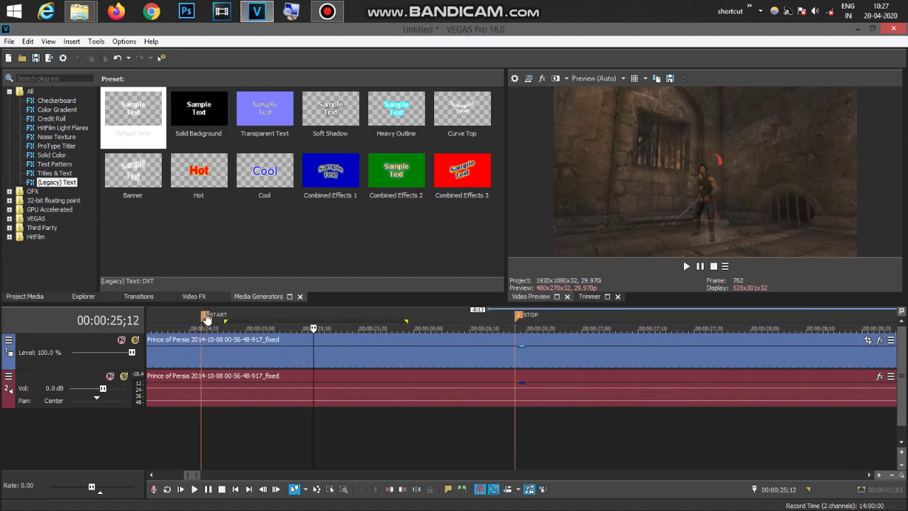
{"action": "mouse_move", "coordinate": [205, 317]}
{"action": "left_mouse_down"}
{"action": "mouse_move", "coordinate": [235, 322]}
{"action": "mouse_move", "coordinate": [207, 322]}
{"action": "left_mouse_up"}
{"action": "left_click", "coordinate": [204, 317]}
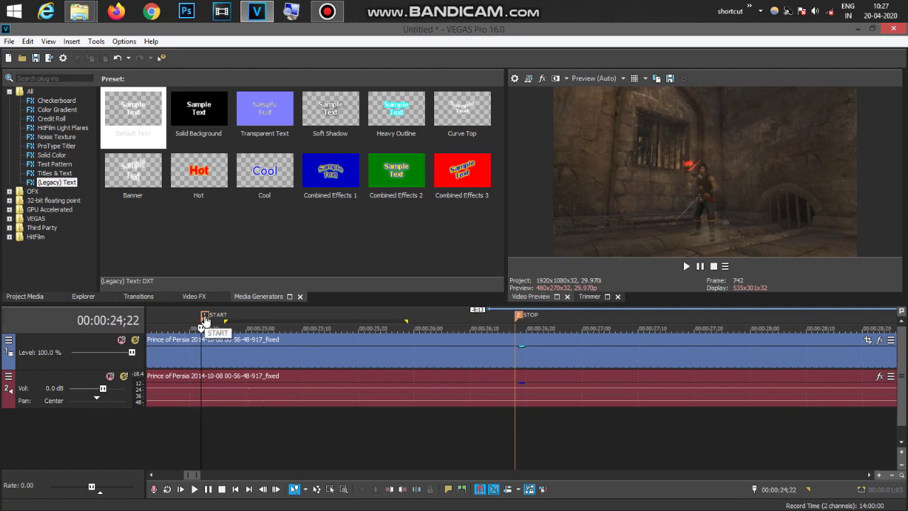
{"action": "key", "text": "space"}
{"action": "key", "text": "Right"}
{"action": "key", "text": "Right"}
{"action": "left_click_drag", "start_coordinate": [203, 312], "coordinate": [515, 321]}
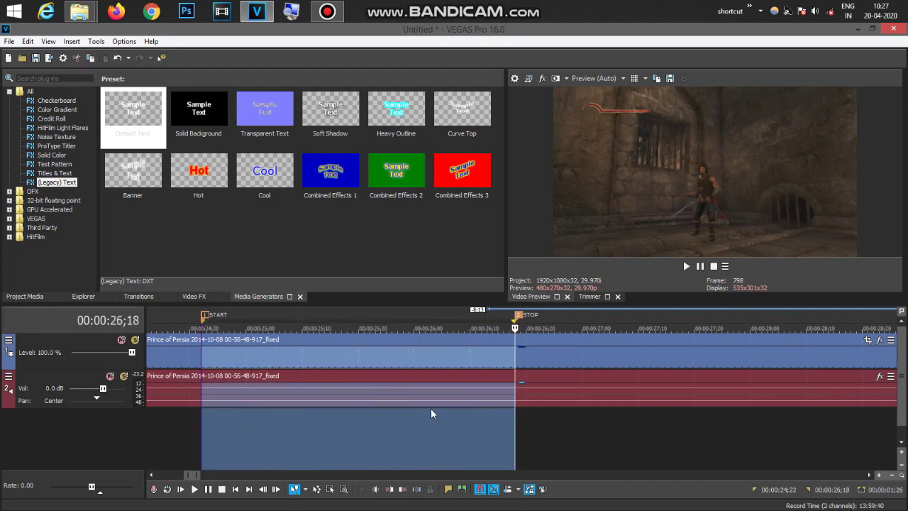
{"action": "key", "text": "space"}
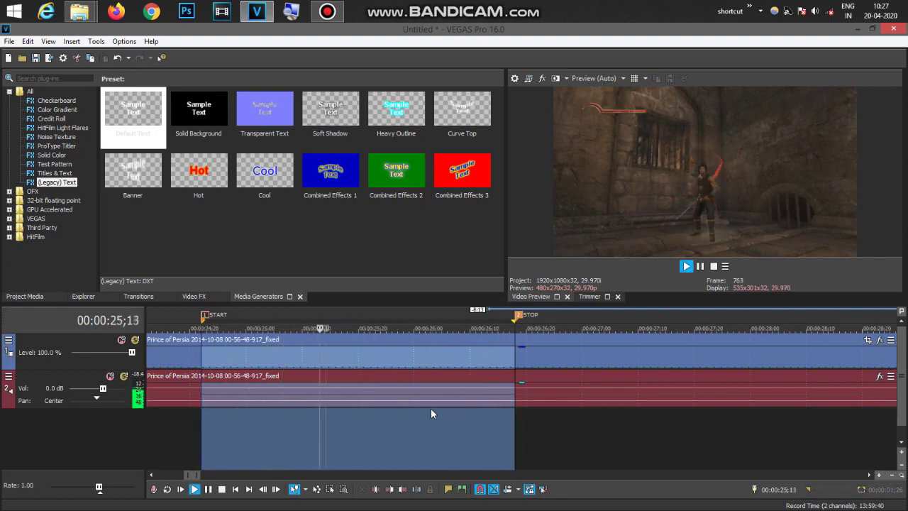
{"action": "key", "text": "space"}
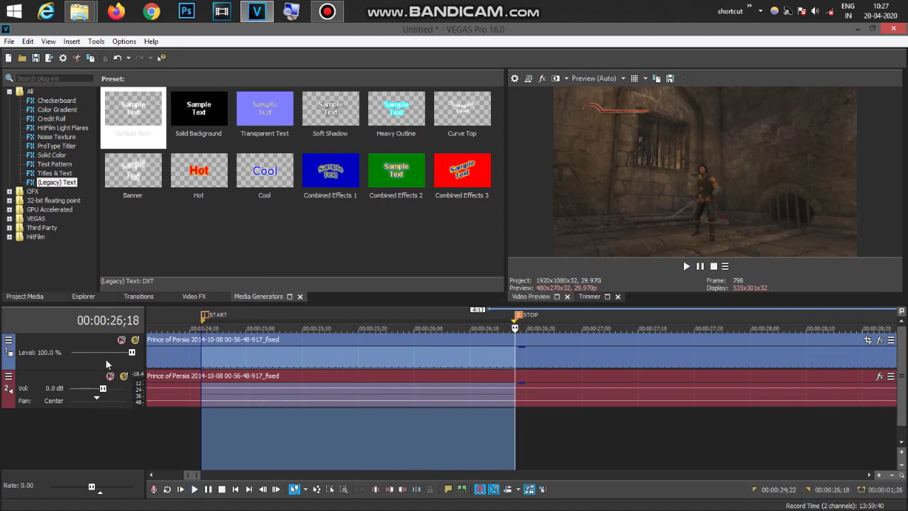
Duplicate the gameplay track, insert an empty track beneath the first copy, and park the playhead at 24;24
{"action": "right_click", "coordinate": [110, 357]}
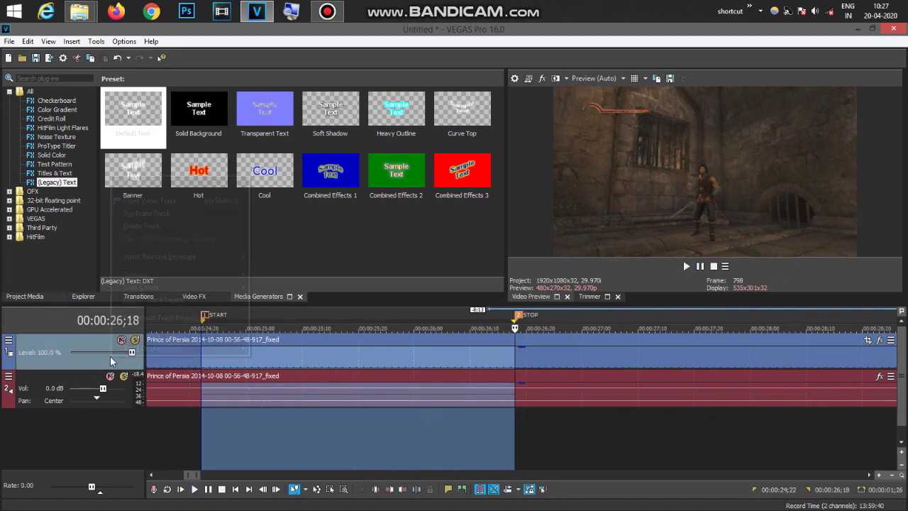
{"action": "left_click", "coordinate": [157, 215]}
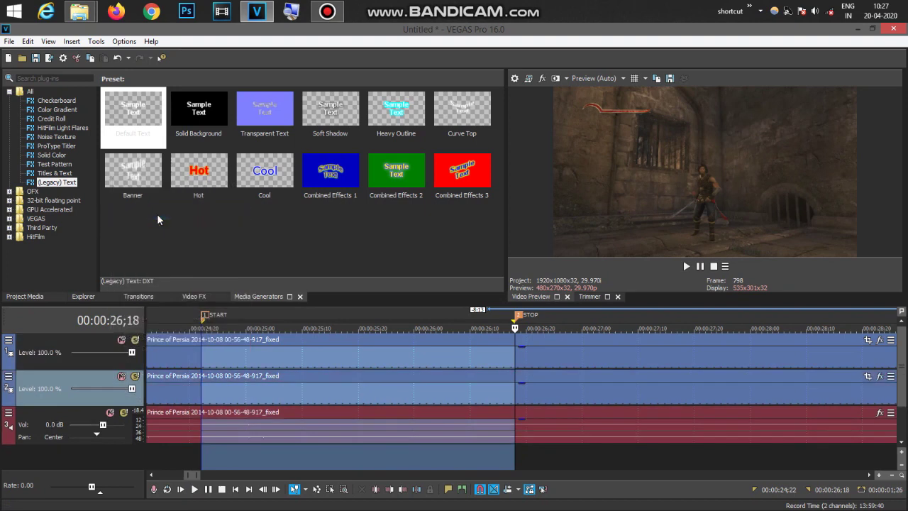
{"action": "right_click", "coordinate": [108, 394]}
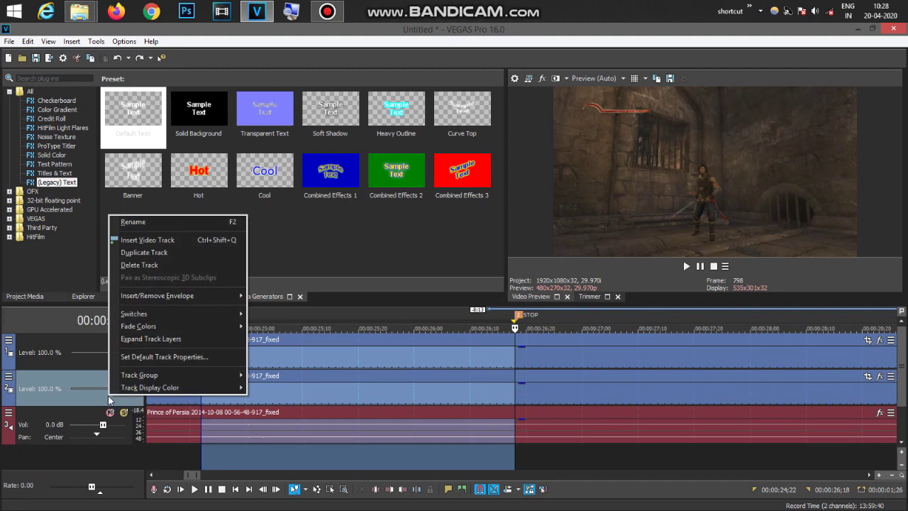
{"action": "left_click", "coordinate": [165, 241]}
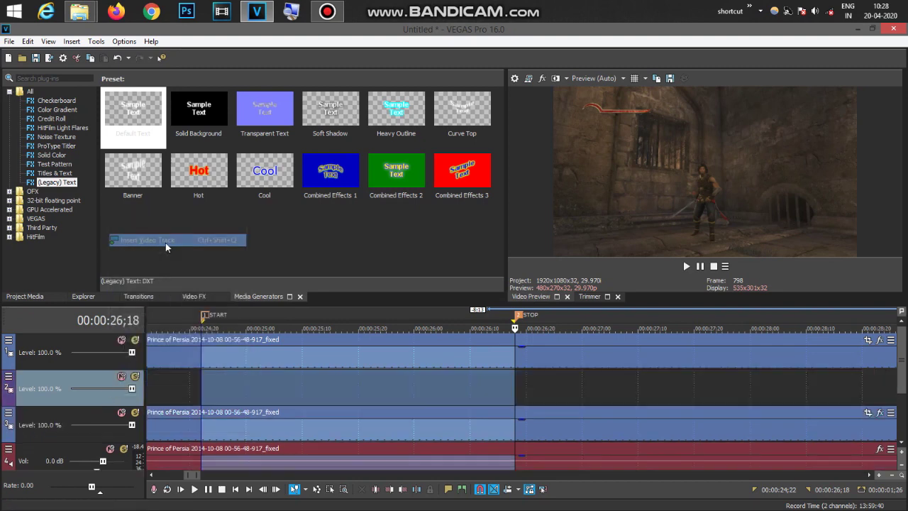
{"action": "left_click", "coordinate": [218, 383]}
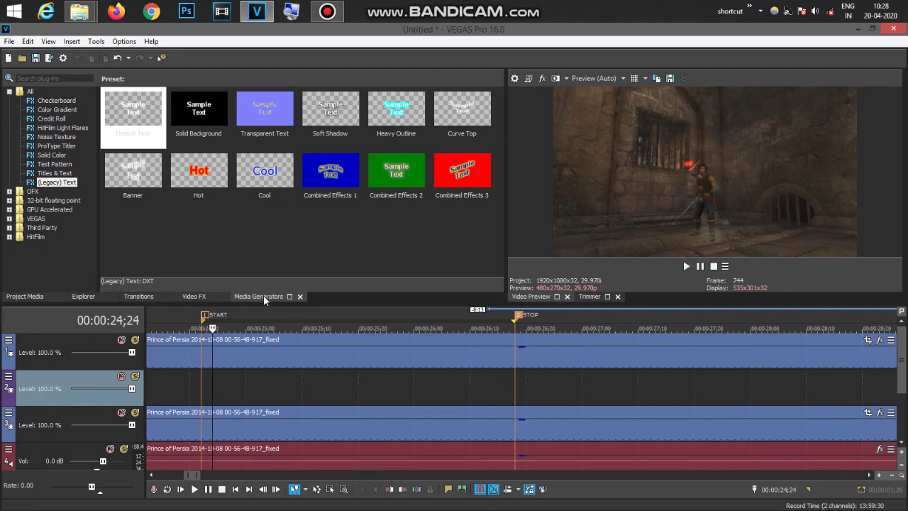
{"action": "left_click", "coordinate": [56, 174]}
Drag the (Legacy) Text Default Text preset onto the empty middle track
{"action": "left_click", "coordinate": [62, 182]}
{"action": "left_click_drag", "start_coordinate": [135, 105], "coordinate": [250, 389]}
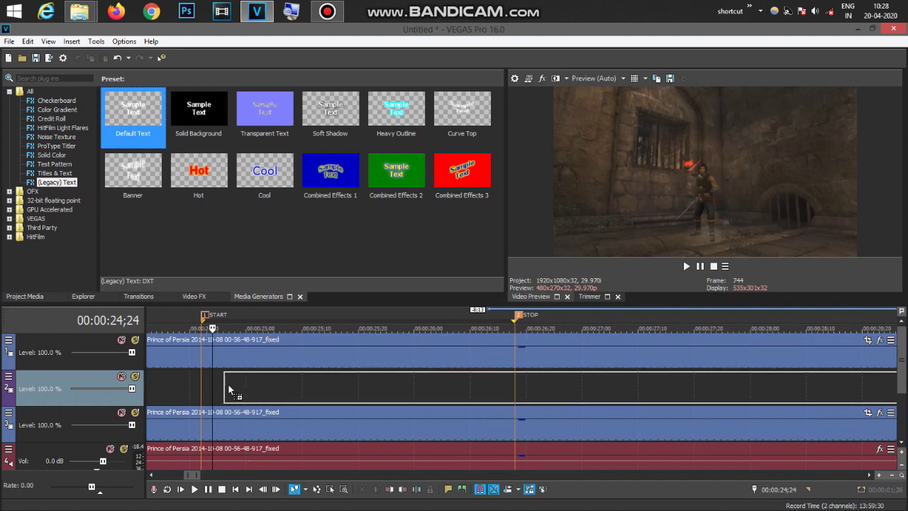
{"action": "left_click_drag", "start_coordinate": [224, 389], "coordinate": [219, 385]}
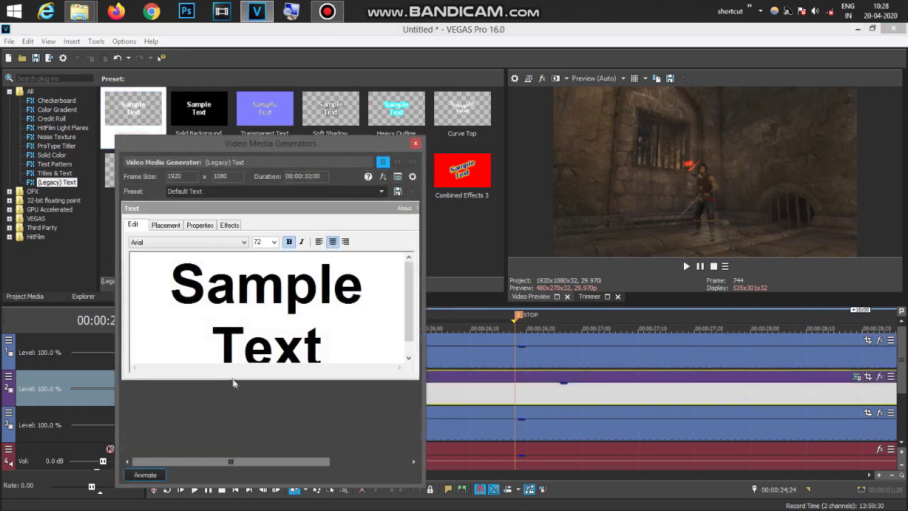
Replace the sample title text with PRINCE
{"action": "double_click", "coordinate": [325, 347]}
{"action": "key", "text": "ctrl+a"}
{"action": "type", "text": "PR"}
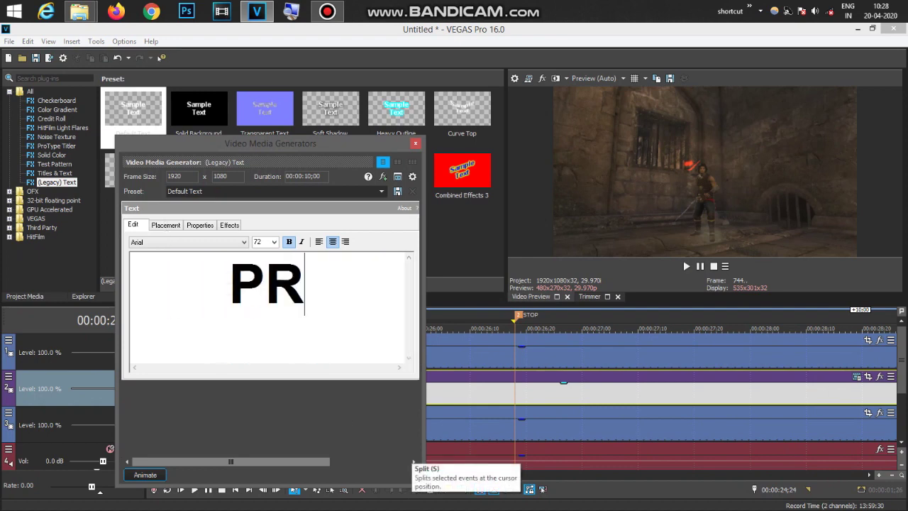
{"action": "type", "text": "INCE"}
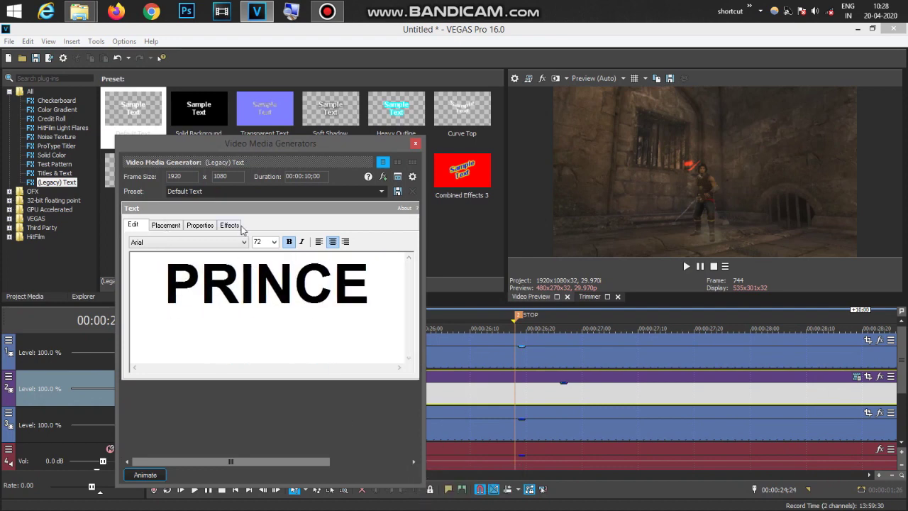
Set the title's text colour to pink on the Properties tab
{"action": "left_click", "coordinate": [232, 227]}
{"action": "left_click", "coordinate": [200, 225]}
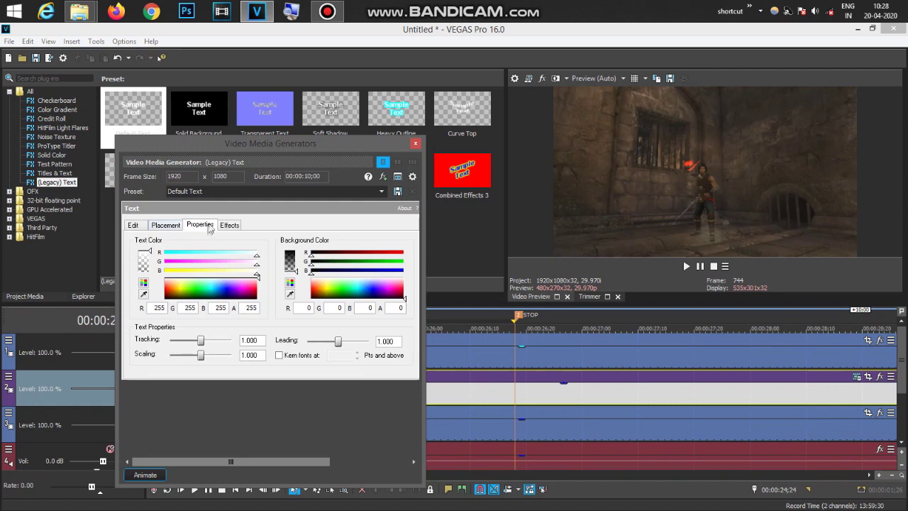
{"action": "left_click_drag", "start_coordinate": [240, 289], "coordinate": [248, 289]}
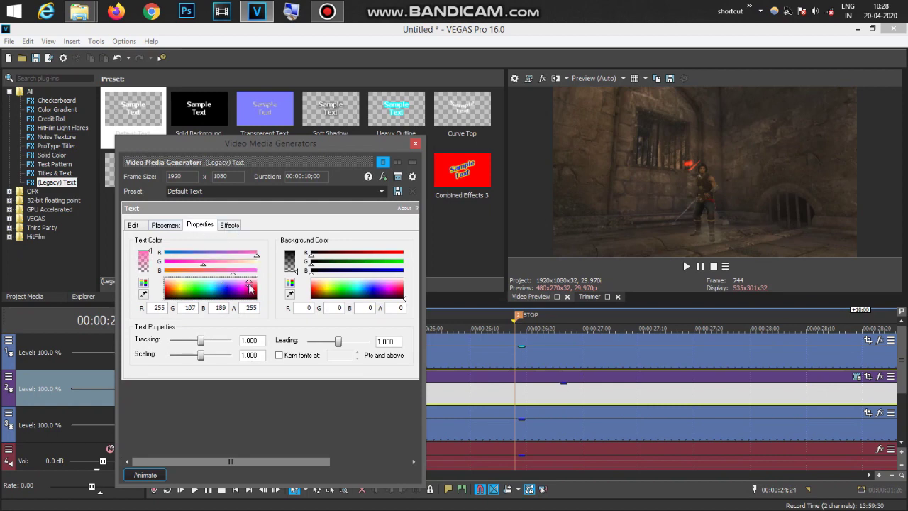
{"action": "left_click", "coordinate": [133, 225]}
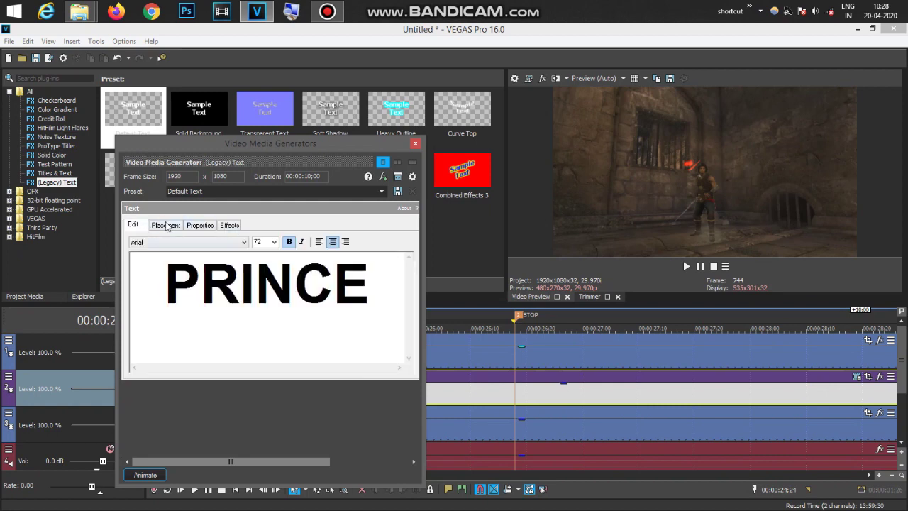
{"action": "left_click", "coordinate": [167, 226]}
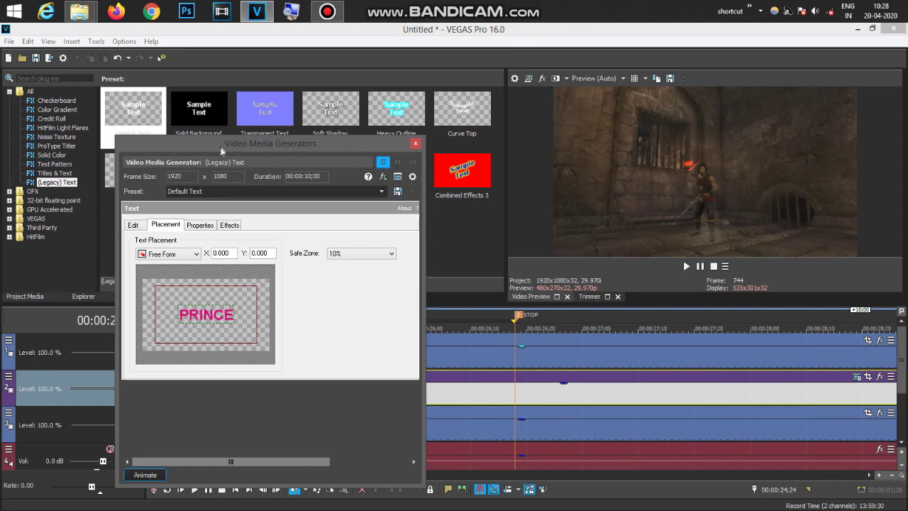
Mute the top video track and drag PRINCE to the lower left, partly off frame
{"action": "left_click_drag", "start_coordinate": [221, 147], "coordinate": [285, 128]}
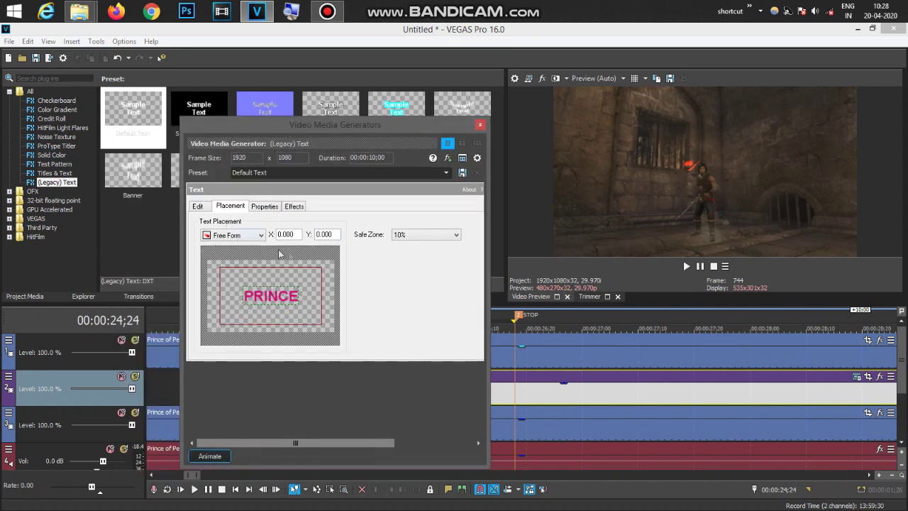
{"action": "left_click", "coordinate": [122, 340]}
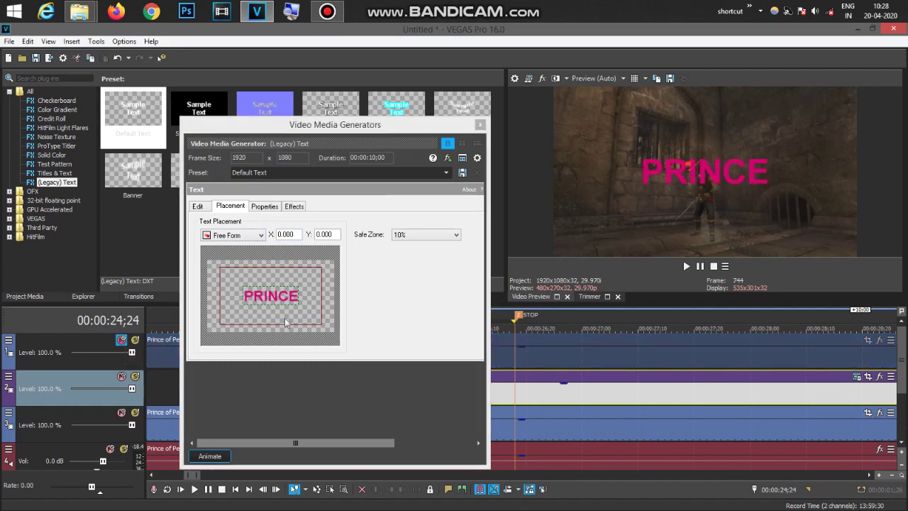
{"action": "left_click_drag", "start_coordinate": [276, 296], "coordinate": [252, 314]}
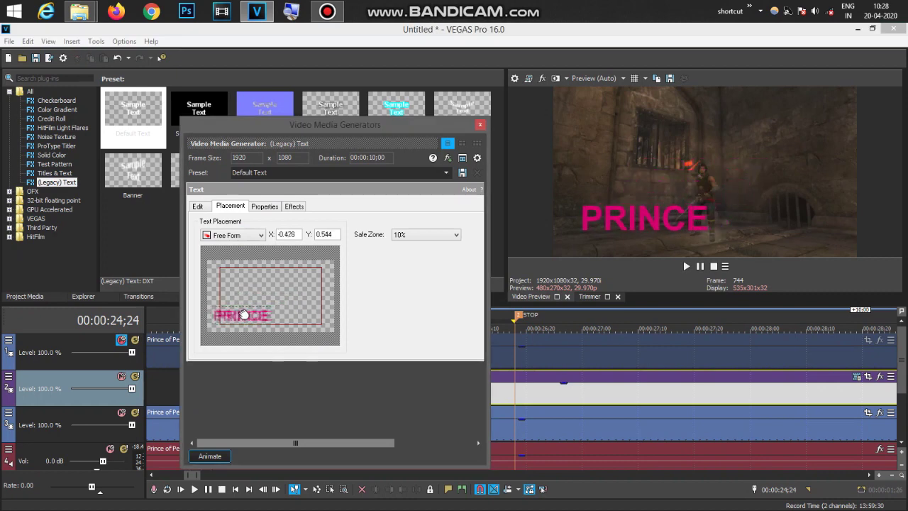
{"action": "left_click_drag", "start_coordinate": [243, 314], "coordinate": [236, 314]}
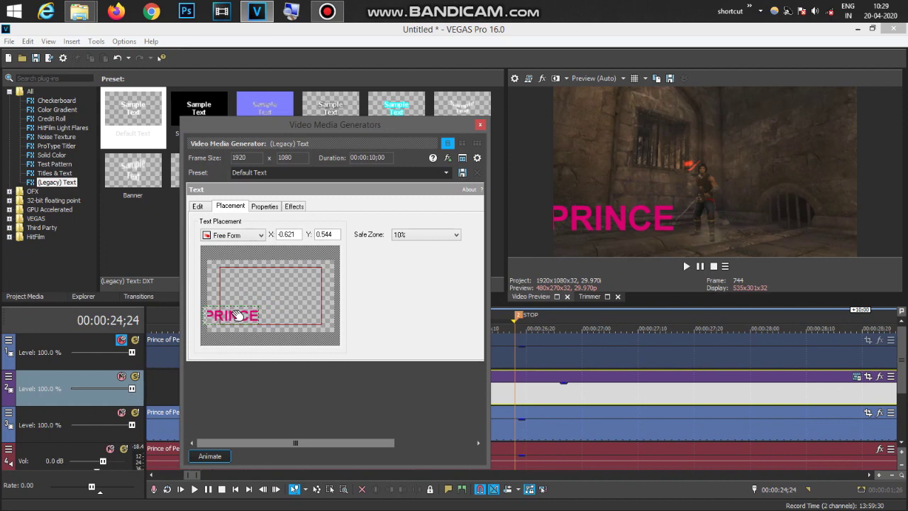
Set the PRINCE font size to 48, keeping the Arial font
{"action": "left_click", "coordinate": [192, 206]}
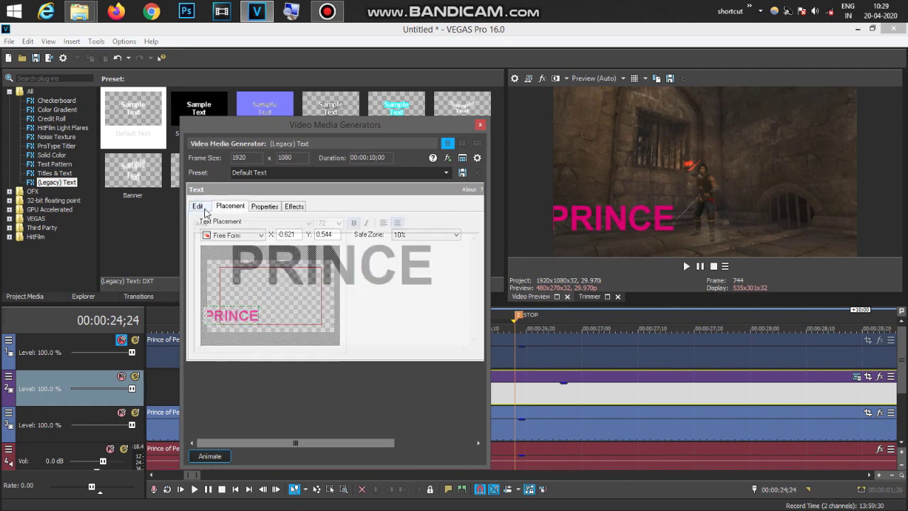
{"action": "left_click", "coordinate": [339, 223]}
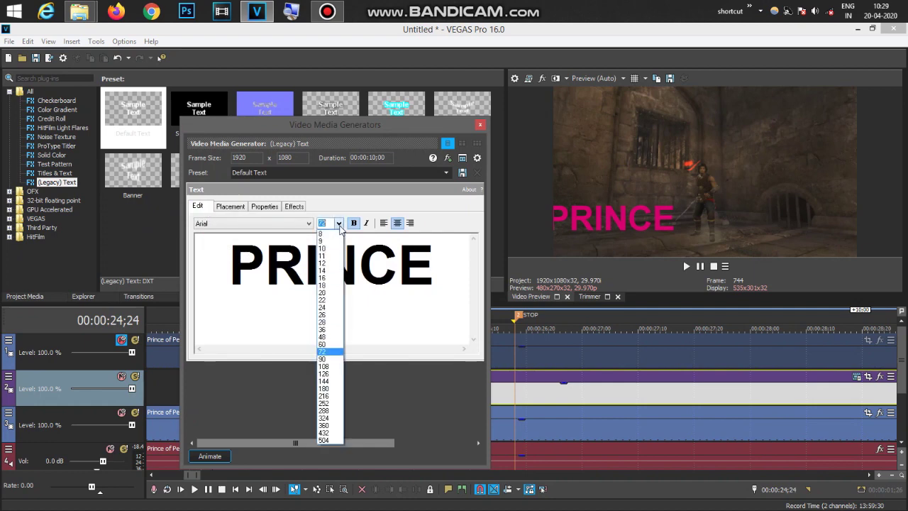
{"action": "left_click", "coordinate": [328, 330]}
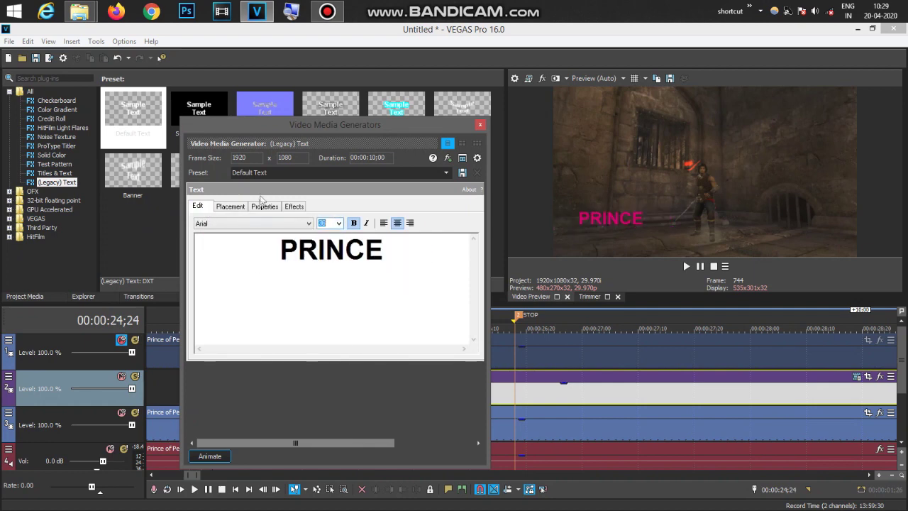
{"action": "left_click", "coordinate": [307, 224]}
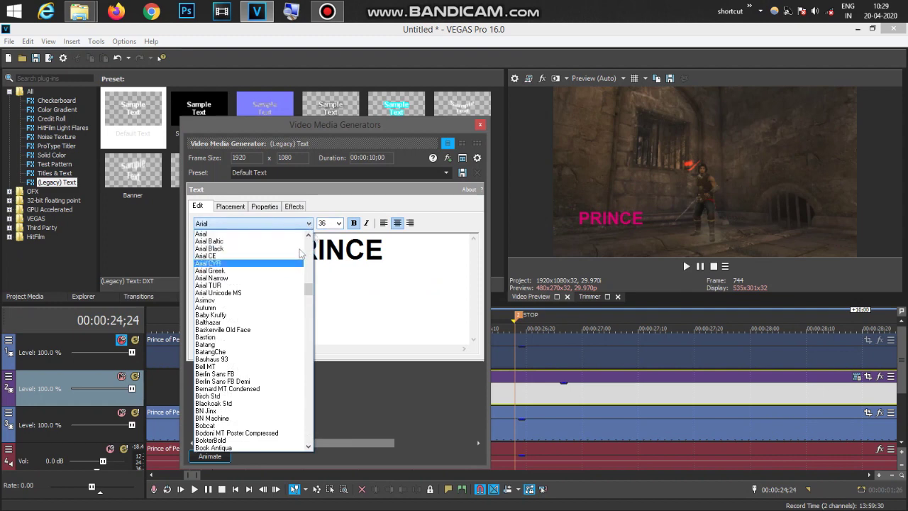
{"action": "left_click", "coordinate": [344, 226]}
{"action": "left_click", "coordinate": [339, 223]}
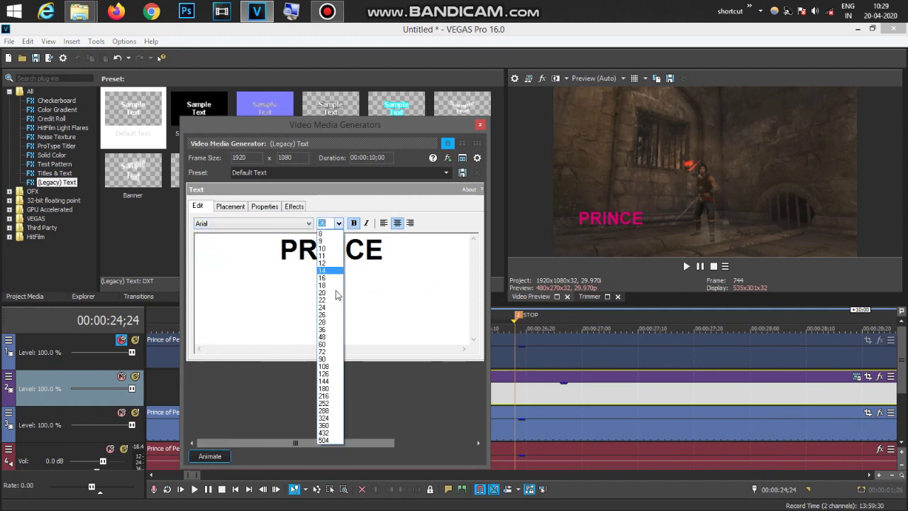
{"action": "left_click", "coordinate": [332, 337]}
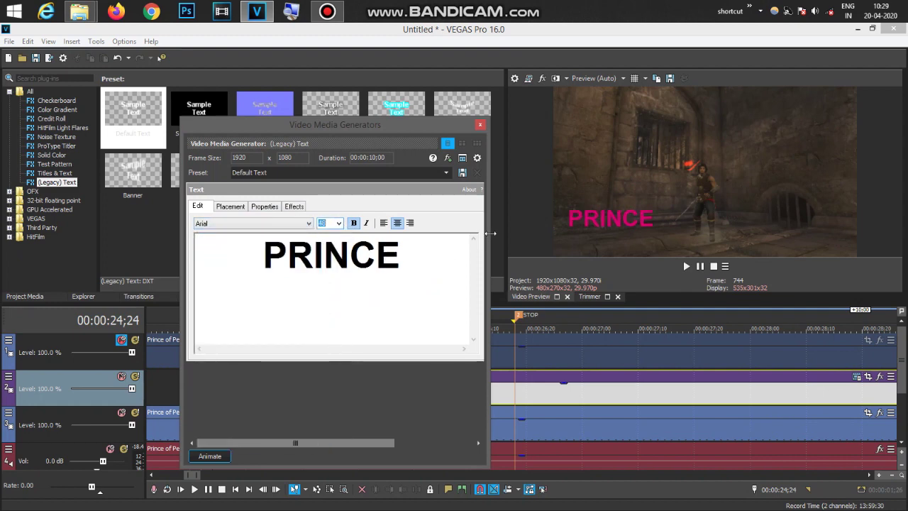
Nudge PRINCE right beside the character's legs and close the text settings window
{"action": "left_click", "coordinate": [226, 208]}
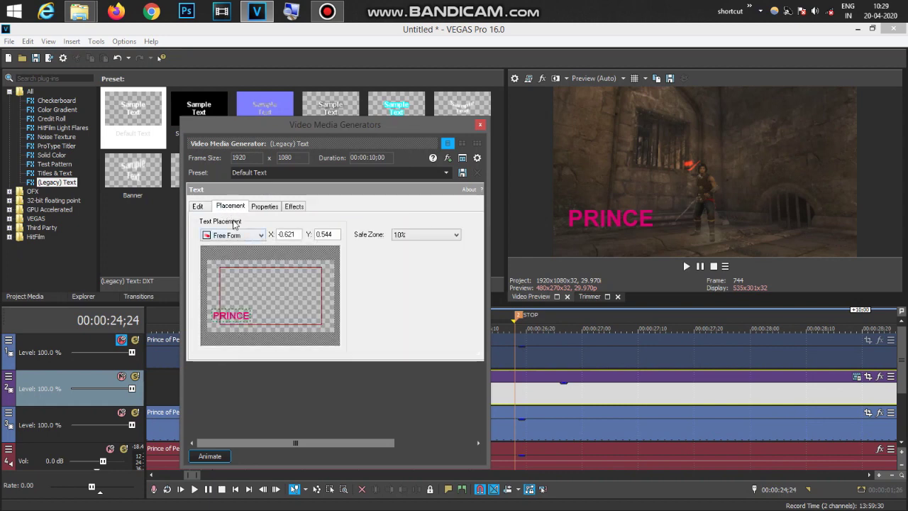
{"action": "left_click_drag", "start_coordinate": [237, 320], "coordinate": [246, 318]}
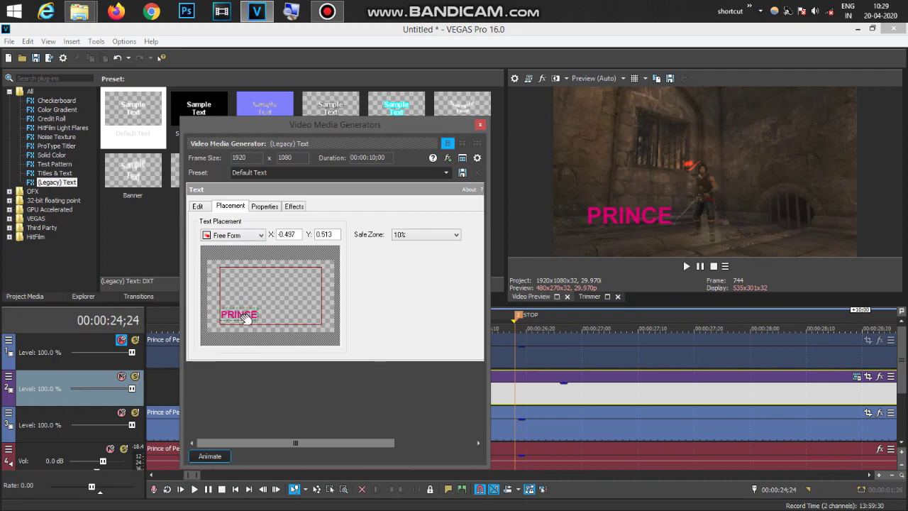
{"action": "left_click", "coordinate": [480, 126]}
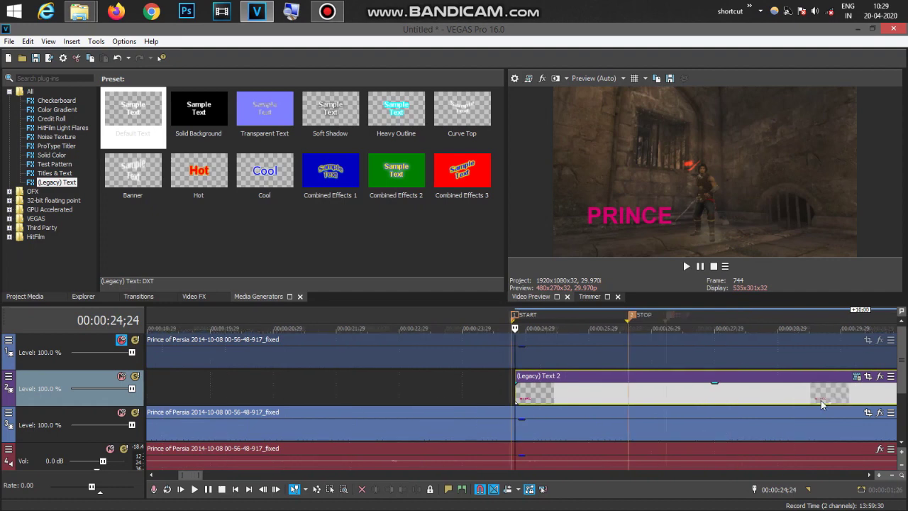
{"action": "scroll", "coordinate": [822, 405], "scroll_direction": "down", "scroll_amount": 5}
{"action": "left_click_drag", "start_coordinate": [722, 393], "coordinate": [552, 386]}
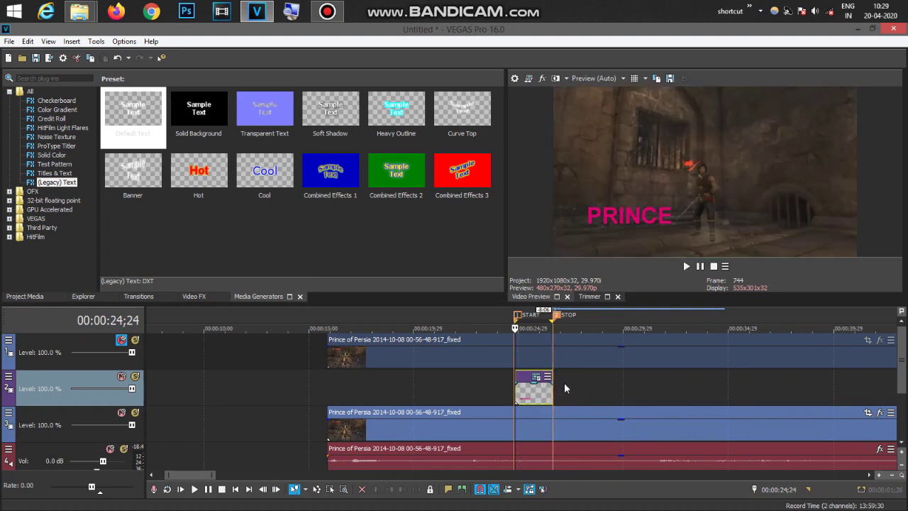
{"action": "scroll", "coordinate": [554, 386], "scroll_direction": "up", "scroll_amount": 4}
{"action": "scroll", "coordinate": [541, 395], "scroll_direction": "up", "scroll_amount": 1}
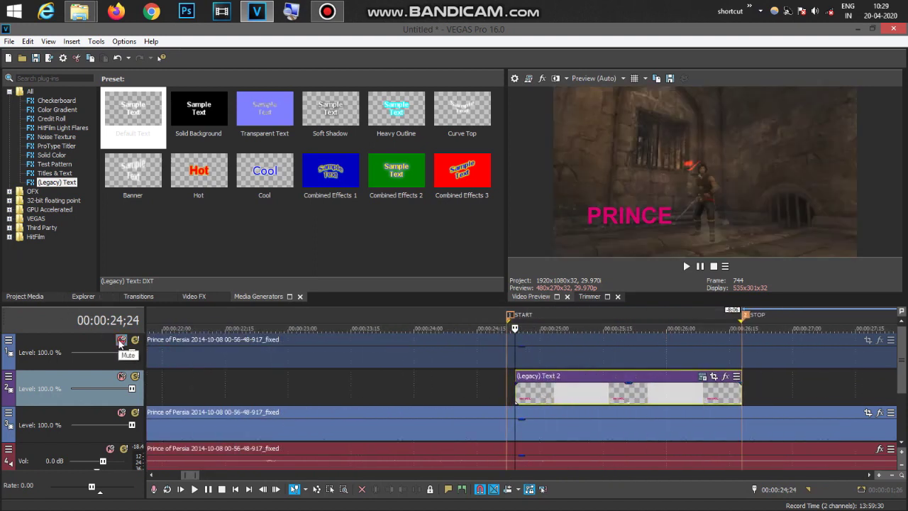
{"action": "left_click", "coordinate": [121, 340]}
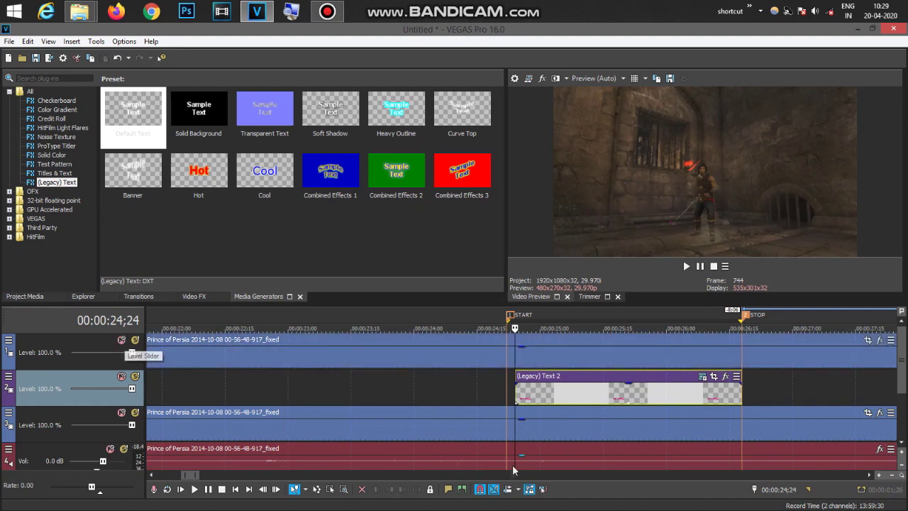
{"action": "left_click", "coordinate": [868, 475]}
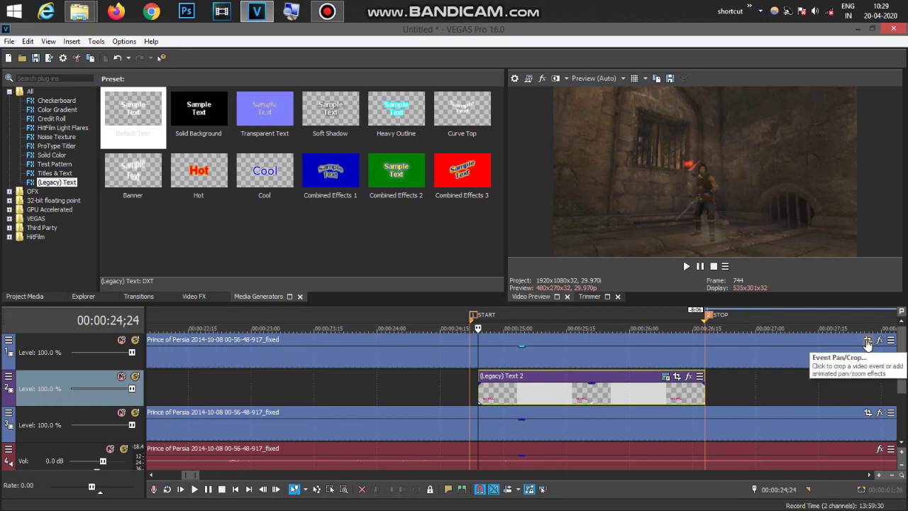
{"action": "left_click", "coordinate": [867, 341]}
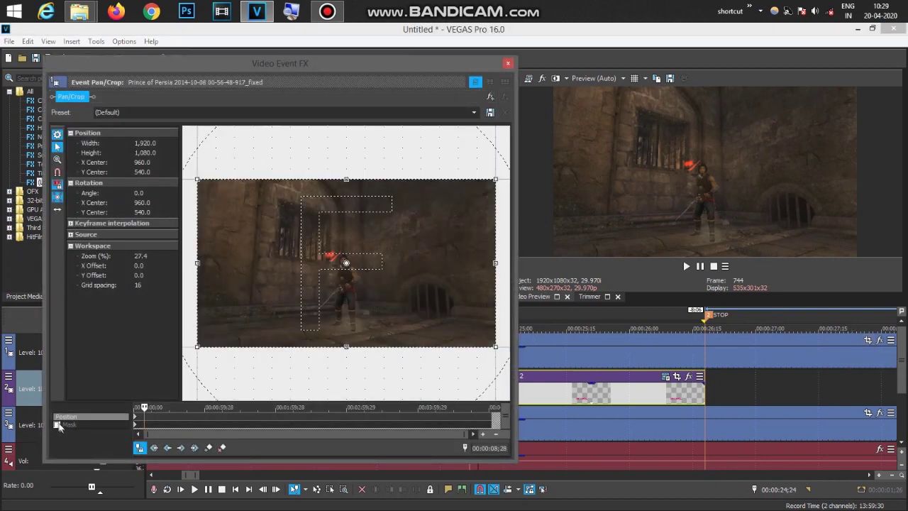
Tick Mask in the top gameplay clip's Pan/Crop and zoom the view in on the character
{"action": "left_click", "coordinate": [57, 424]}
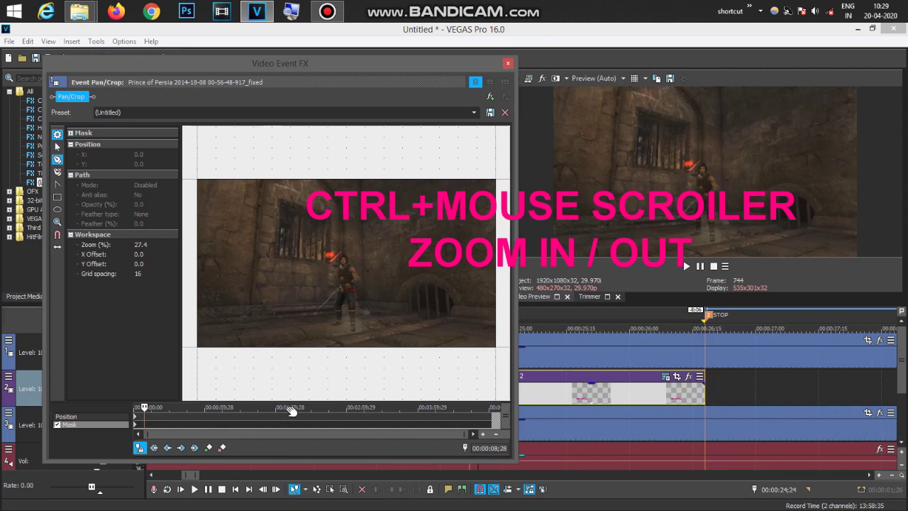
{"action": "scroll", "coordinate": [339, 326], "scroll_direction": "up", "scroll_amount": 1}
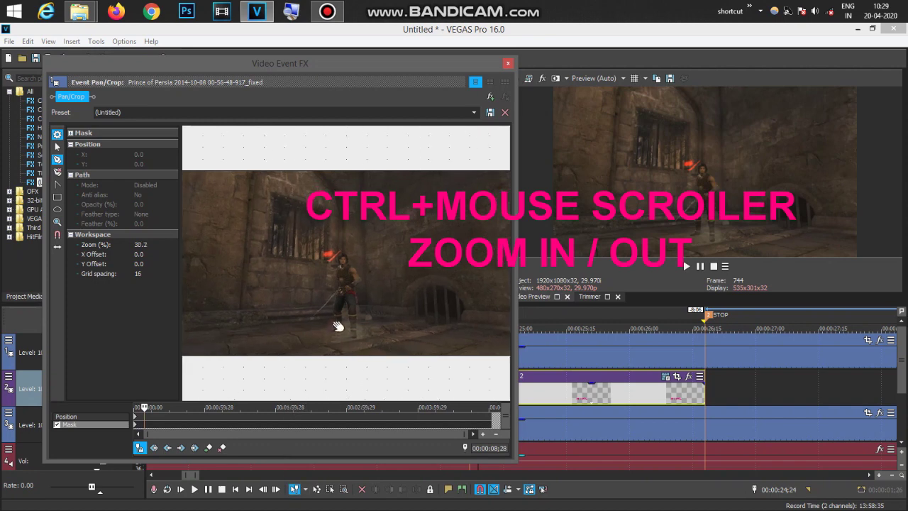
{"action": "scroll", "coordinate": [339, 327], "scroll_direction": "up", "scroll_amount": 1}
{"action": "scroll", "coordinate": [344, 348], "scroll_direction": "up", "scroll_amount": 1}
{"action": "scroll", "coordinate": [347, 360], "scroll_direction": "up", "scroll_amount": 1}
{"action": "scroll", "coordinate": [348, 362], "scroll_direction": "up", "scroll_amount": 1}
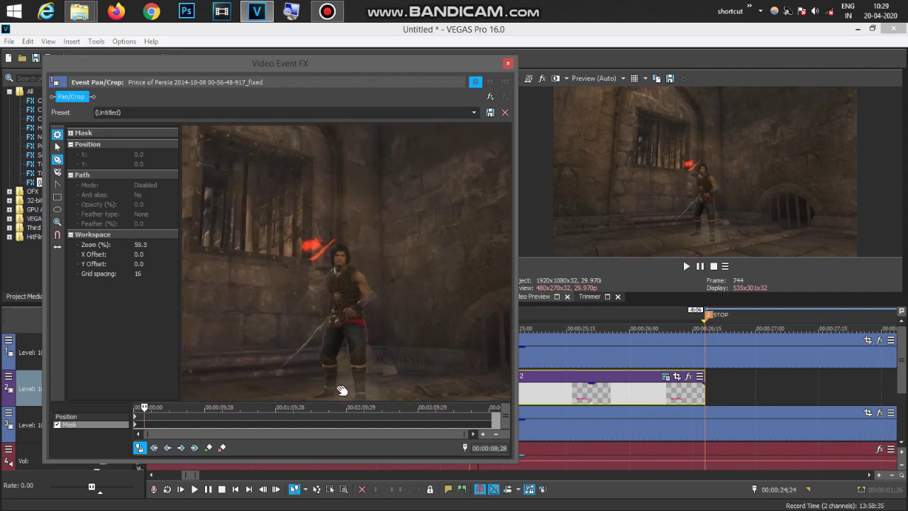
{"action": "scroll", "coordinate": [347, 356], "scroll_direction": "up", "scroll_amount": 1}
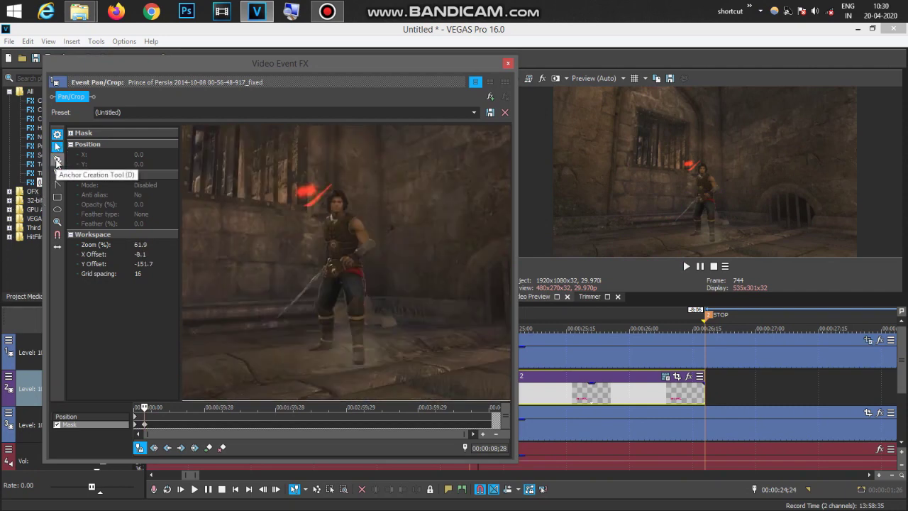
Start the mask with anchor points along the sword blade, removing misplaced points
{"action": "left_click", "coordinate": [57, 160]}
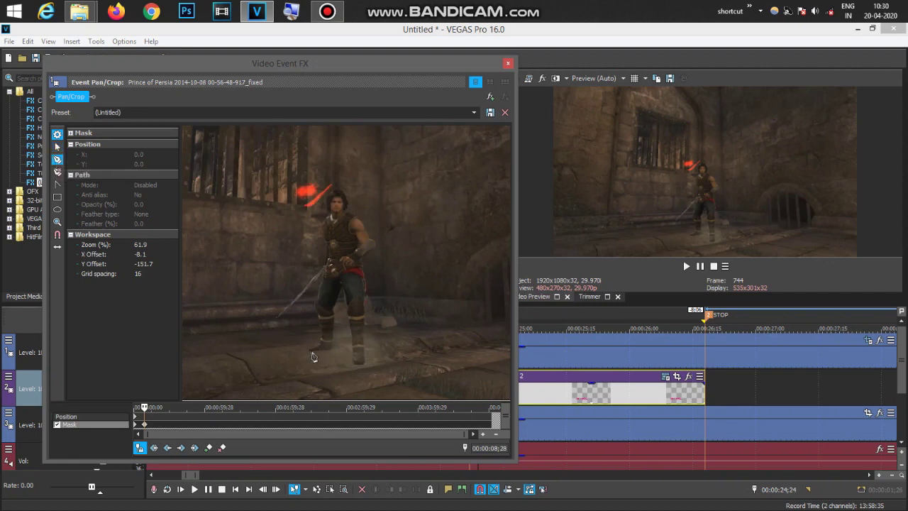
{"action": "left_click", "coordinate": [326, 260]}
{"action": "left_click", "coordinate": [310, 279]}
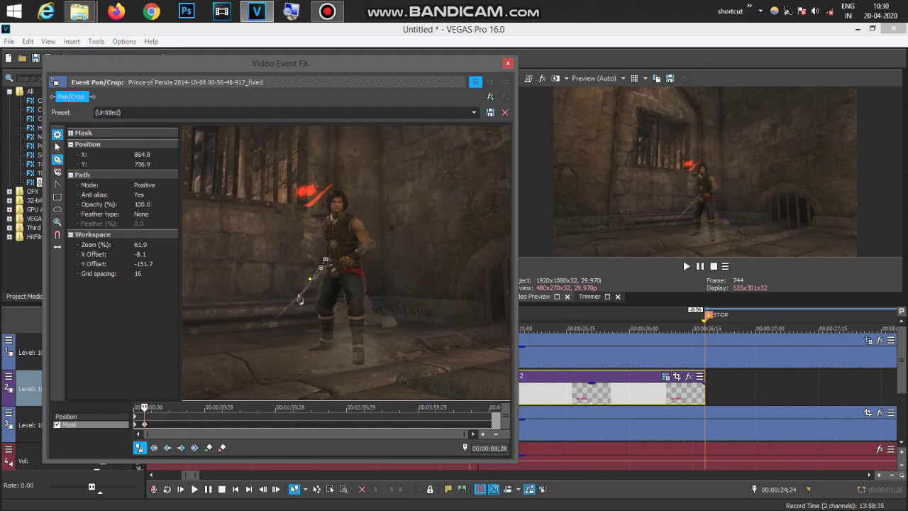
{"action": "left_click", "coordinate": [295, 295]}
{"action": "left_click", "coordinate": [277, 317]}
{"action": "left_click", "coordinate": [286, 309]}
{"action": "key", "text": "ctrl+z"}
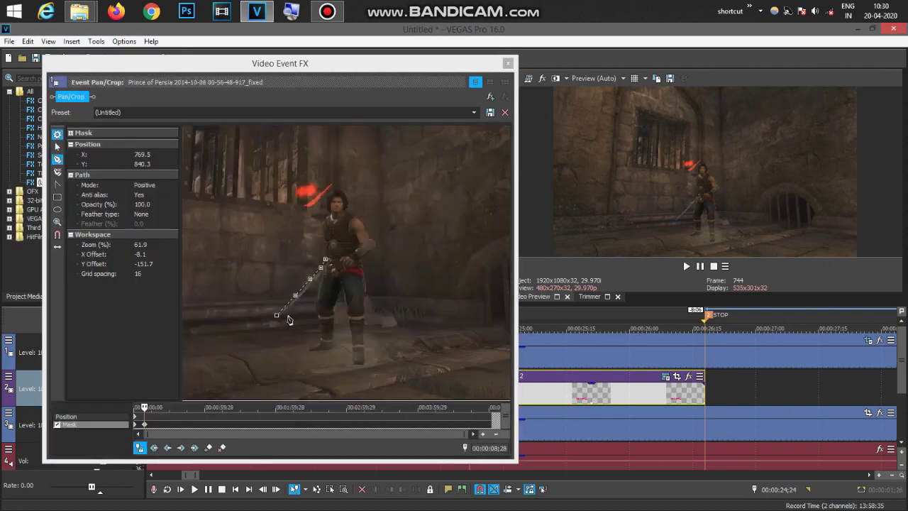
{"action": "left_click", "coordinate": [282, 310]}
{"action": "left_click_drag", "start_coordinate": [288, 315], "coordinate": [298, 309]}
{"action": "key", "text": "Delete"}
Zoom in and outline around the sword tip back up to the character's hip
{"action": "scroll", "coordinate": [273, 330], "scroll_direction": "up", "scroll_amount": 1}
{"action": "scroll", "coordinate": [273, 330], "scroll_direction": "up", "scroll_amount": 5}
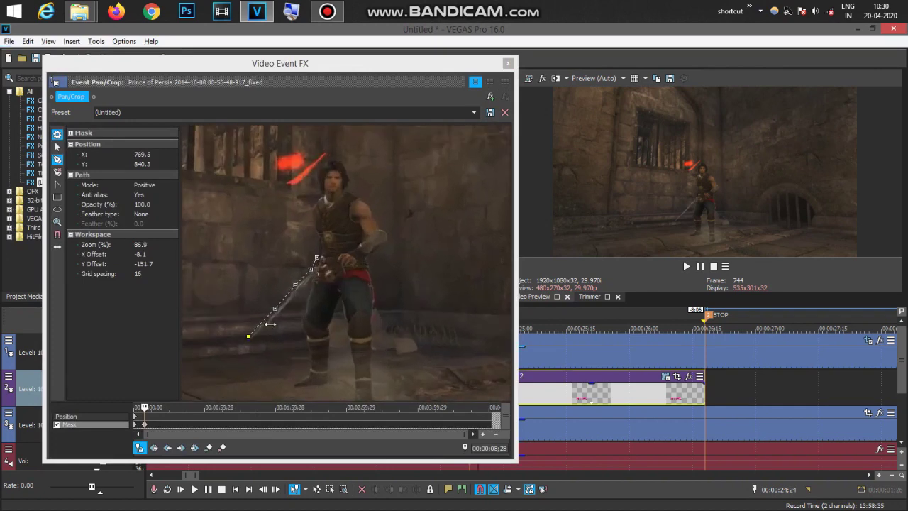
{"action": "left_click", "coordinate": [260, 333]}
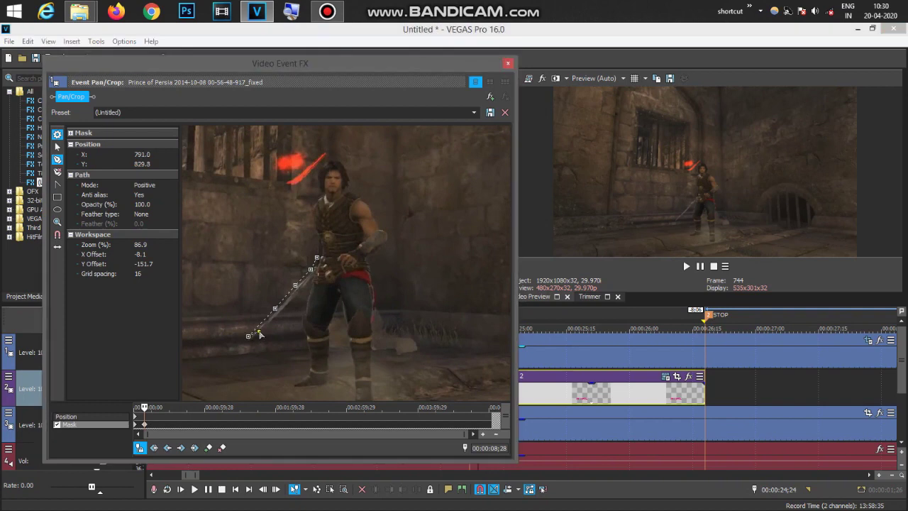
{"action": "left_click", "coordinate": [270, 322]}
{"action": "left_click", "coordinate": [283, 308]}
{"action": "left_click", "coordinate": [310, 280]}
Trace anchor points down the back leg, around the foot, and up to the crotch
{"action": "left_click", "coordinate": [312, 286]}
{"action": "left_click", "coordinate": [306, 303]}
{"action": "left_click", "coordinate": [302, 318]}
{"action": "left_click", "coordinate": [307, 338]}
{"action": "left_click", "coordinate": [308, 367]}
{"action": "left_click", "coordinate": [294, 384]}
{"action": "left_click", "coordinate": [318, 383]}
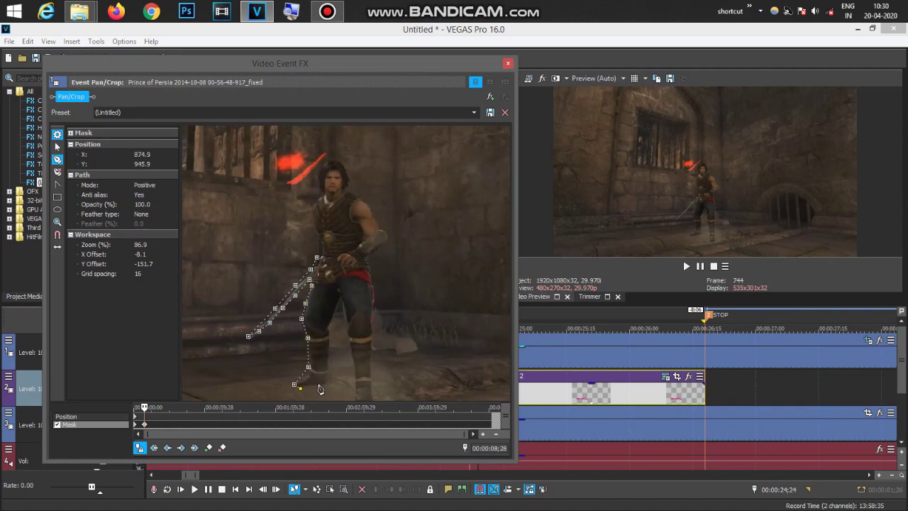
{"action": "left_click", "coordinate": [325, 381]}
{"action": "left_click", "coordinate": [327, 351]}
{"action": "left_click", "coordinate": [327, 328]}
{"action": "left_click", "coordinate": [339, 298]}
{"action": "left_click", "coordinate": [348, 333]}
Resume anchor placement and continue the mask down to the front foot
{"action": "key", "text": "ctrl+d"}
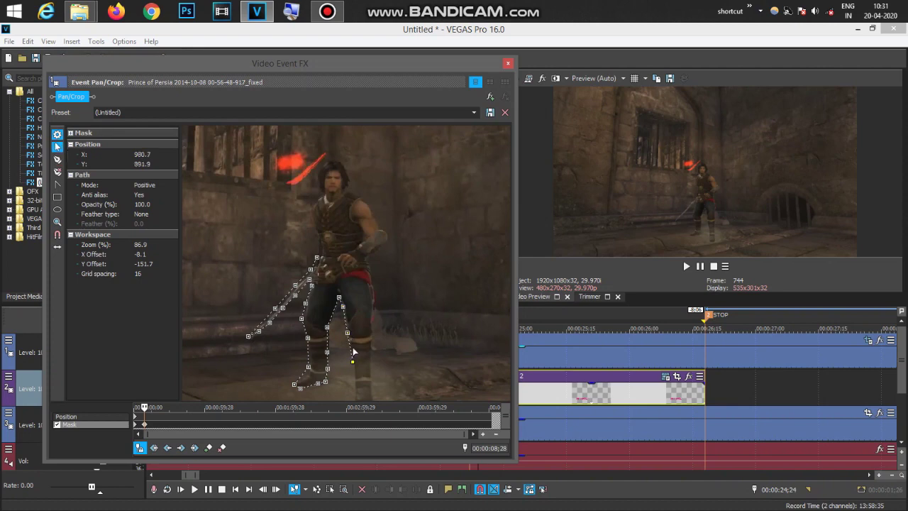
{"action": "left_click", "coordinate": [357, 387]}
{"action": "left_click", "coordinate": [57, 159]}
{"action": "left_click", "coordinate": [355, 386]}
{"action": "scroll", "coordinate": [397, 362], "scroll_direction": "down", "scroll_amount": 2}
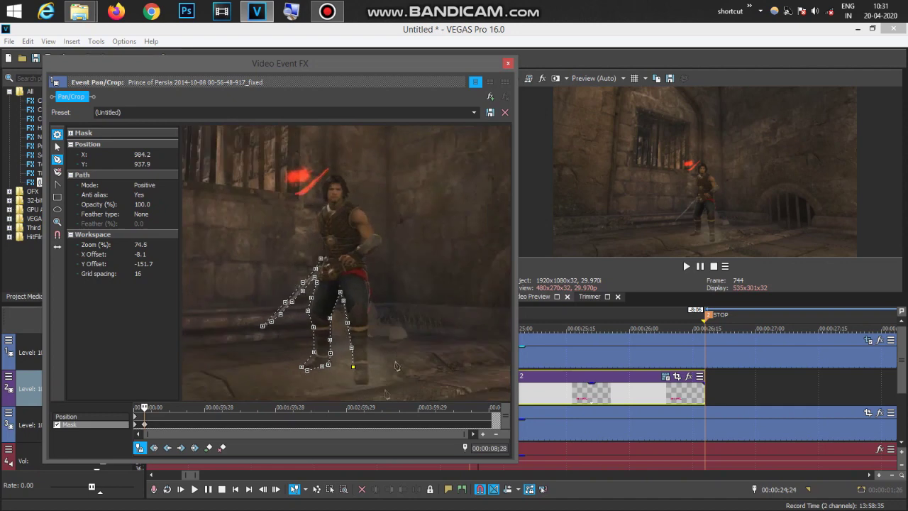
{"action": "left_click", "coordinate": [355, 386]}
{"action": "left_click", "coordinate": [367, 384]}
Trace up the front leg, close the mask at its start point, and exit Pan/Crop
{"action": "left_click", "coordinate": [367, 349]}
{"action": "left_click", "coordinate": [370, 303]}
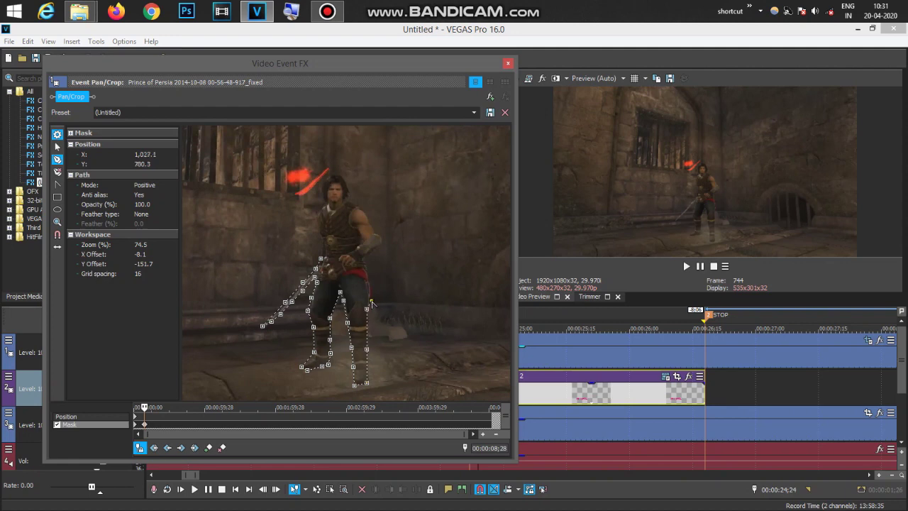
{"action": "left_click", "coordinate": [363, 258]}
{"action": "left_click", "coordinate": [322, 260]}
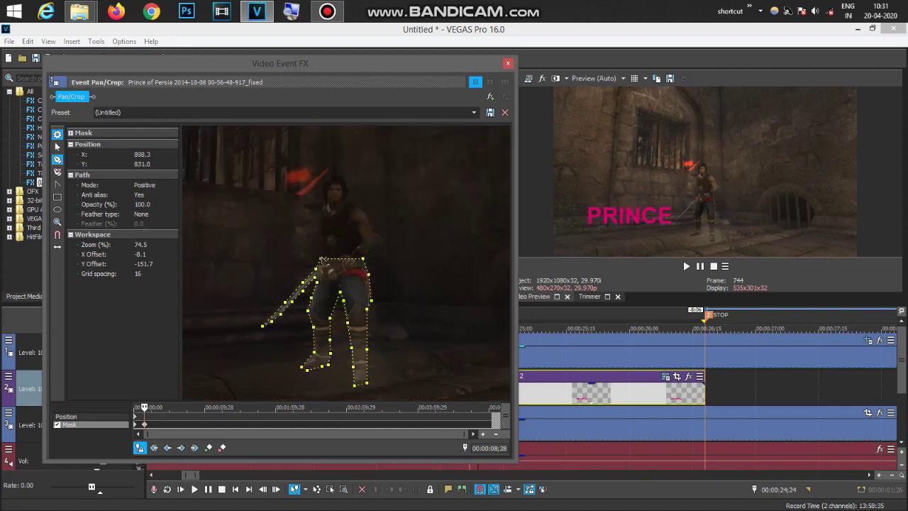
{"action": "left_click", "coordinate": [402, 233]}
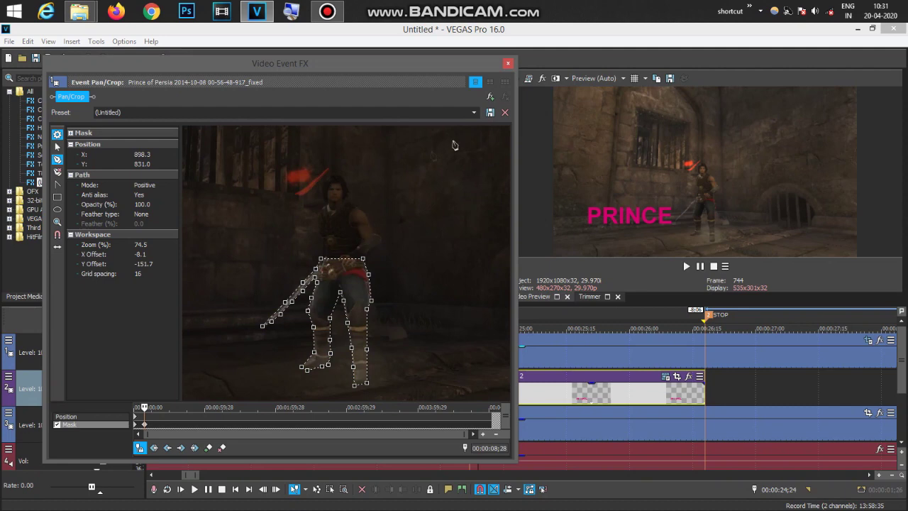
{"action": "left_click", "coordinate": [507, 66]}
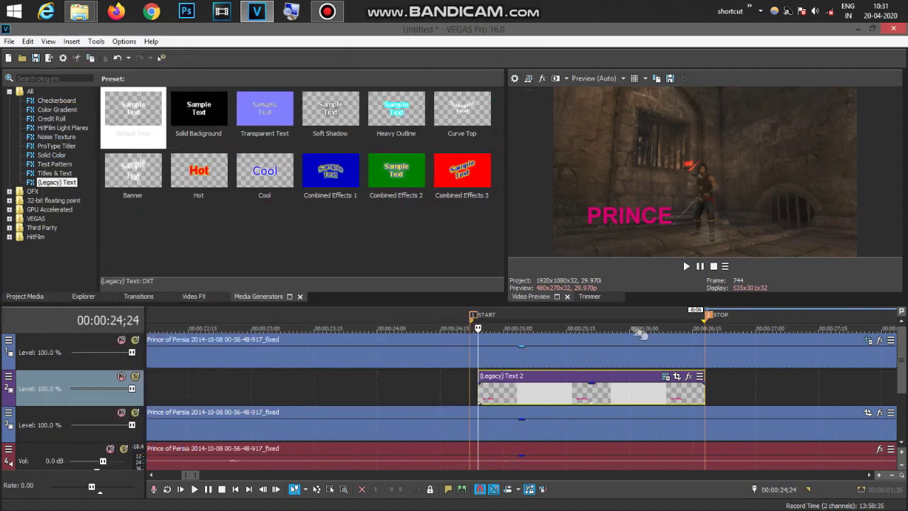
Play the preview to check the mask effect on PRINCE
{"action": "left_click", "coordinate": [687, 269]}
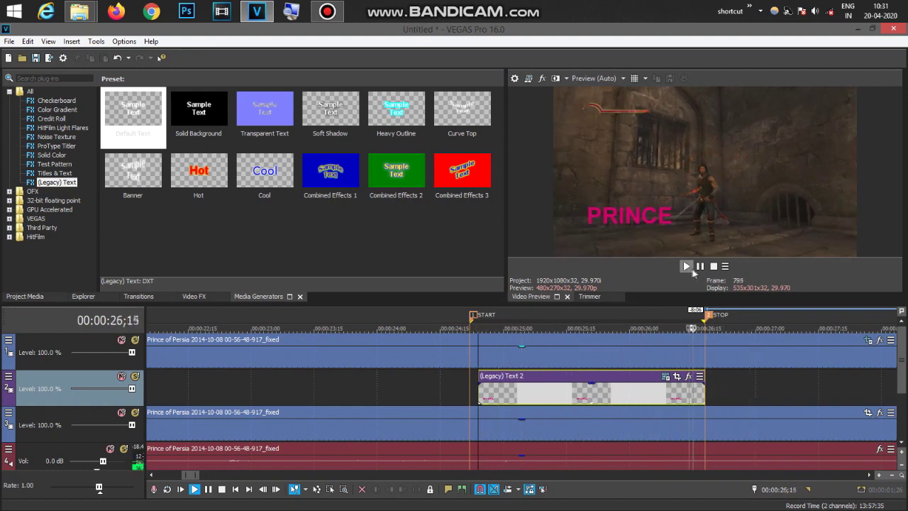
{"action": "left_click", "coordinate": [687, 267]}
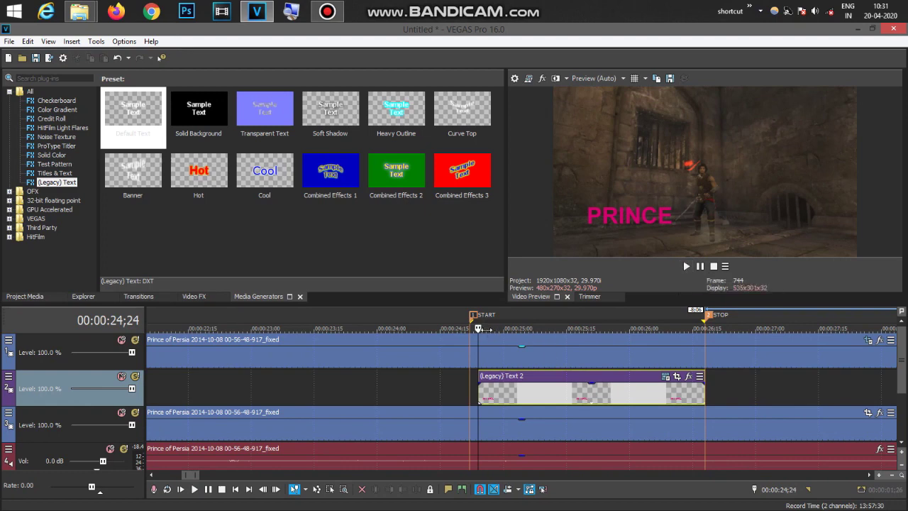
{"action": "key", "text": "space"}
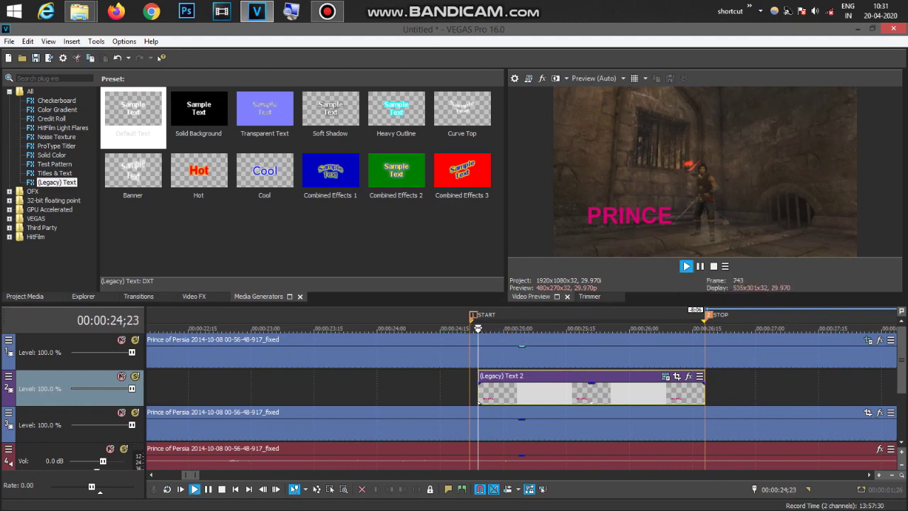
Align the PRINCE event's start to the playhead and stretch its end to the STOP marker
{"action": "key", "text": "Left"}
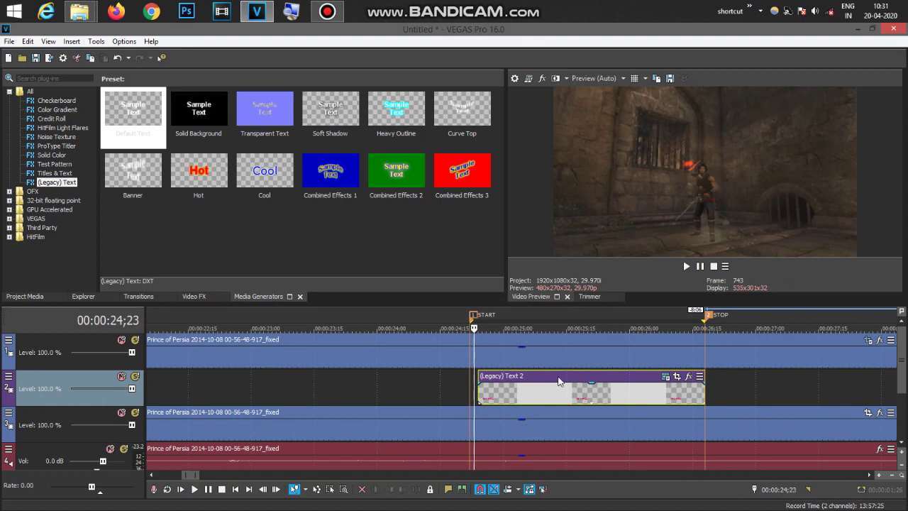
{"action": "left_click_drag", "start_coordinate": [555, 382], "coordinate": [546, 384]}
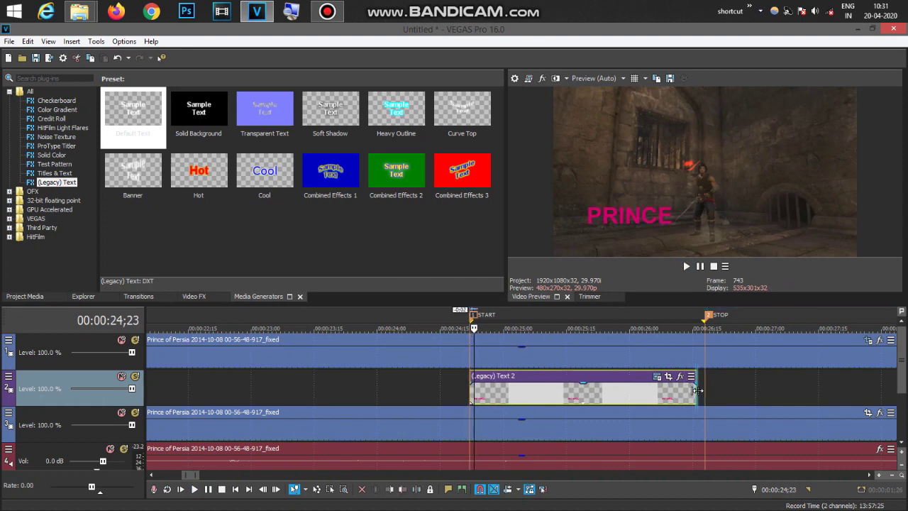
{"action": "left_click_drag", "start_coordinate": [697, 390], "coordinate": [705, 390]}
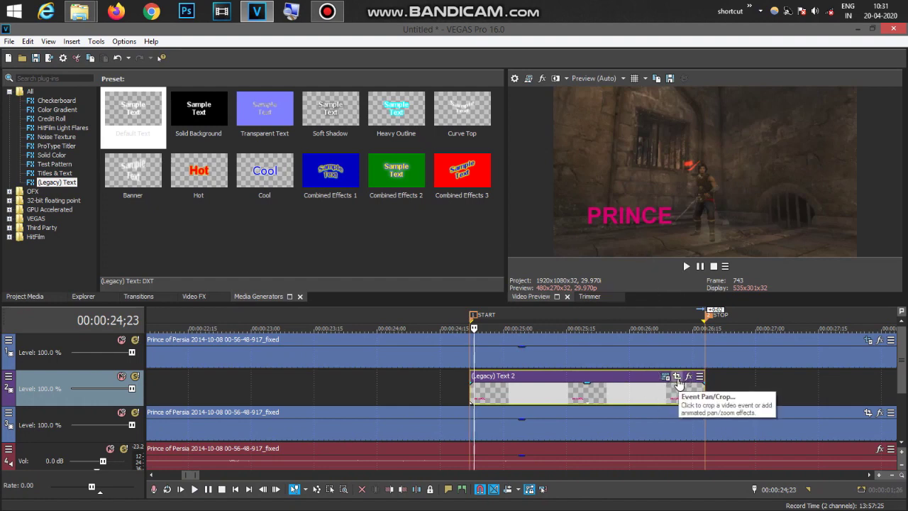
In the text event's Pan/Crop, add an end keyframe that shifts PRINCE to the right
{"action": "left_click", "coordinate": [676, 377]}
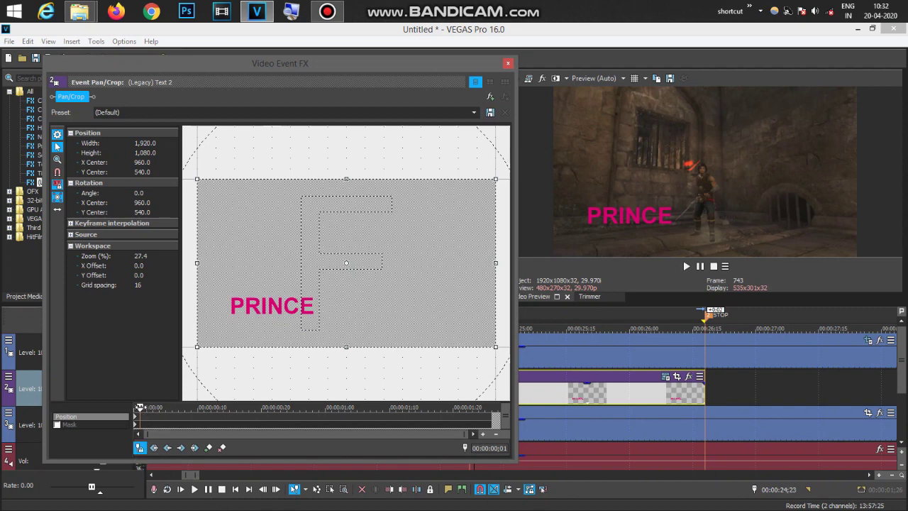
{"action": "key", "text": "space"}
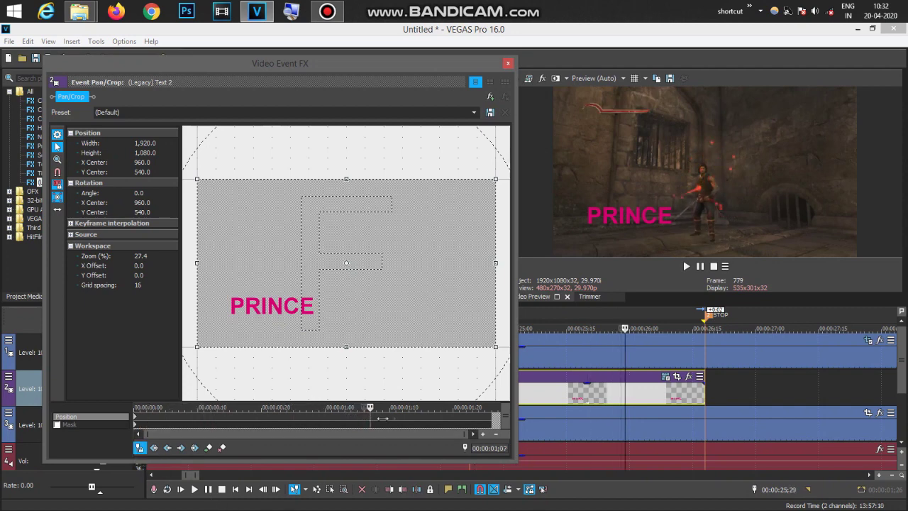
{"action": "left_click", "coordinate": [486, 418]}
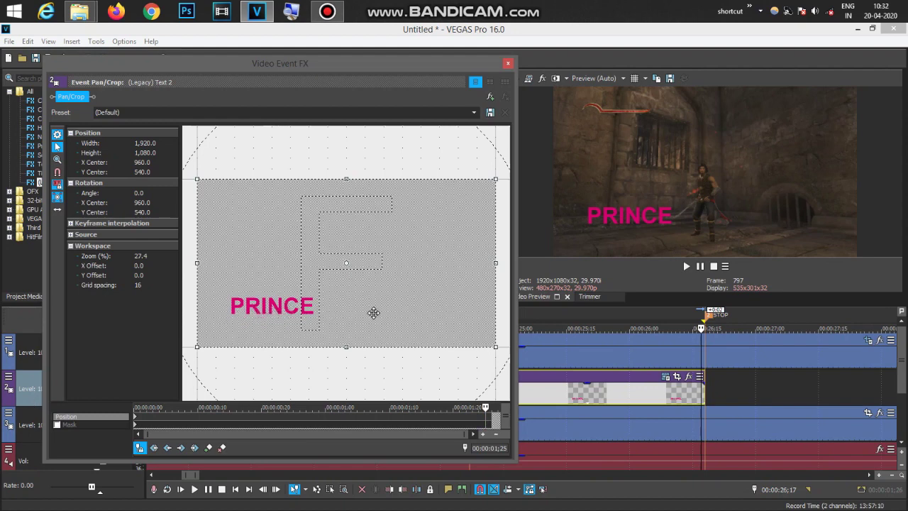
{"action": "left_click_drag", "start_coordinate": [373, 312], "coordinate": [245, 316]}
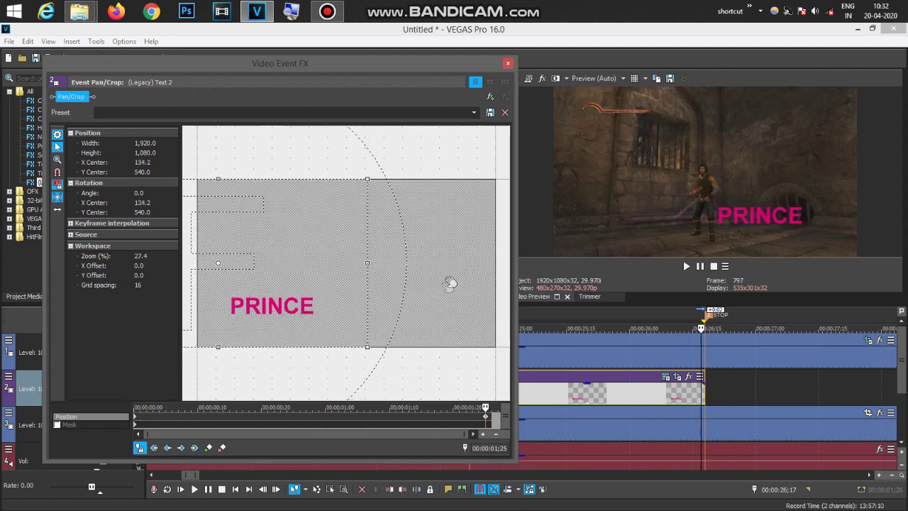
Play from just before the text and pause as PRINCE slides behind the character
{"action": "left_click", "coordinate": [507, 65]}
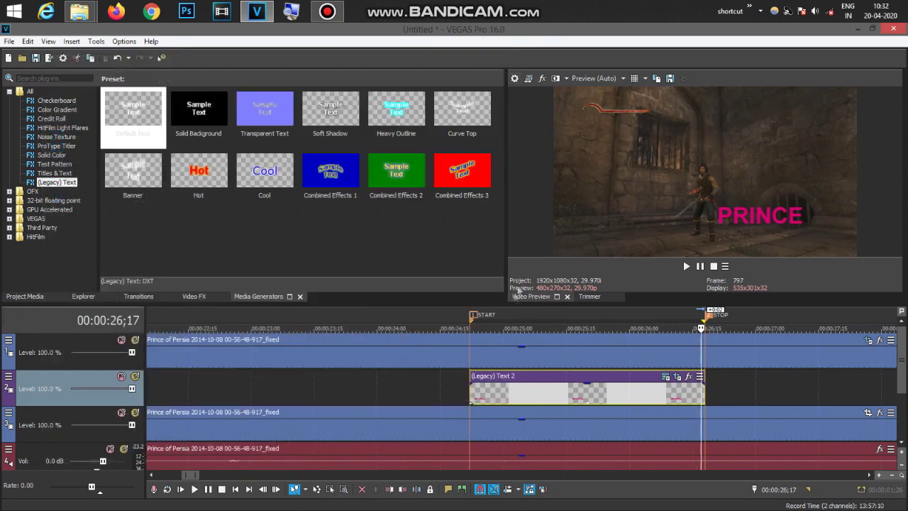
{"action": "left_click", "coordinate": [468, 352]}
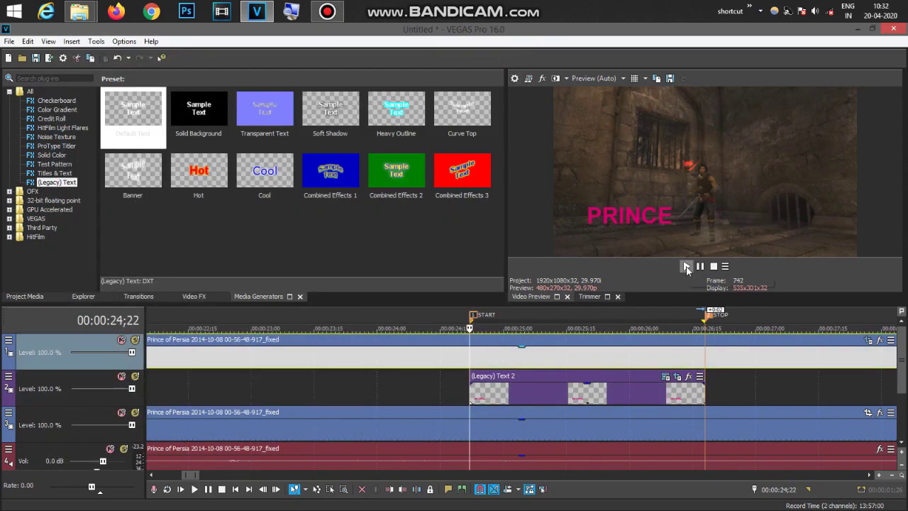
{"action": "left_click", "coordinate": [686, 267]}
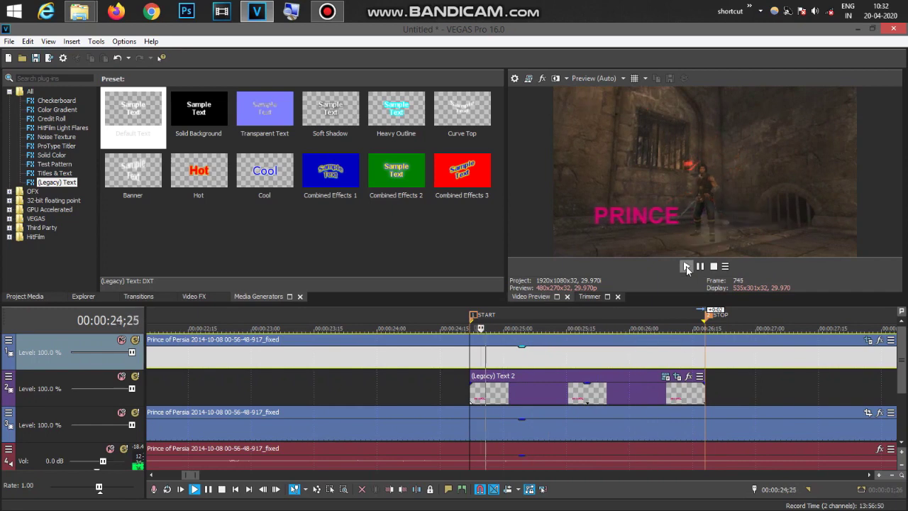
{"action": "left_click", "coordinate": [700, 267]}
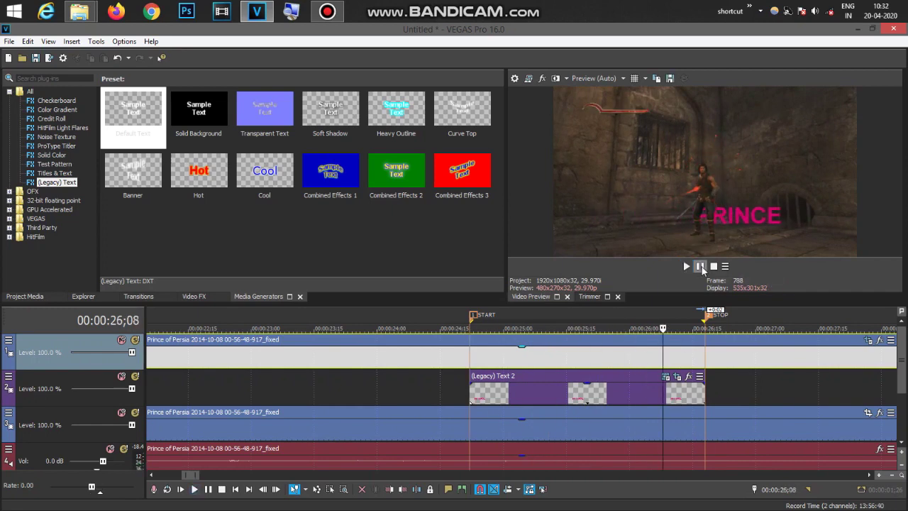